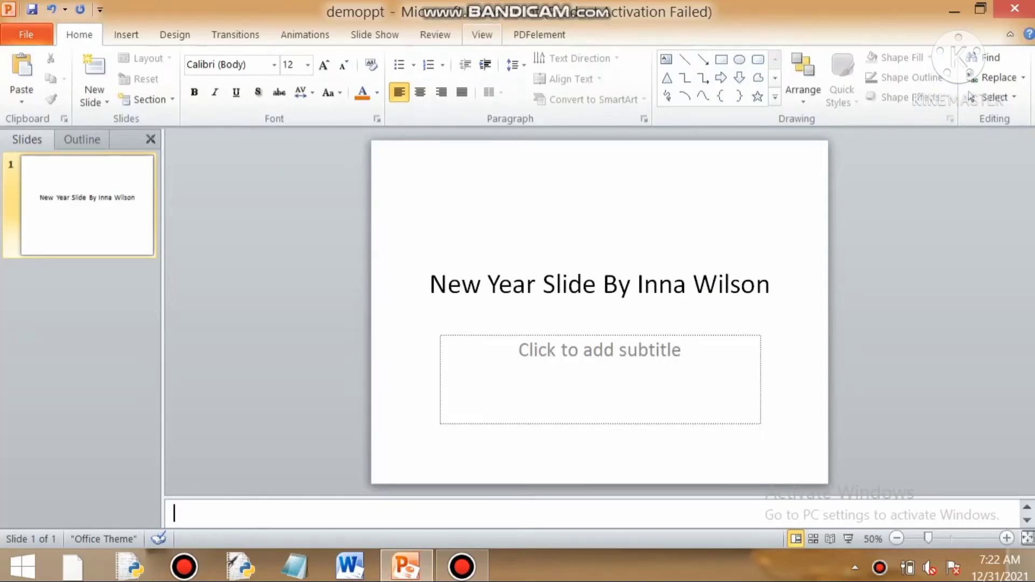
# - Duplicate the New Year title slide by copying and pasting it as slide 2
pyautogui.click(482, 34)
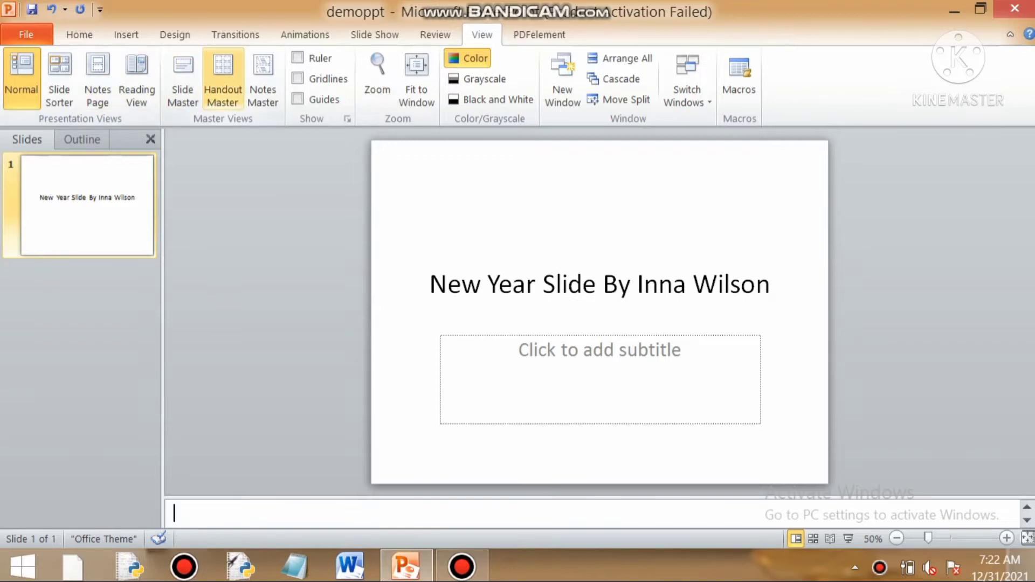
pyautogui.click(67, 208)
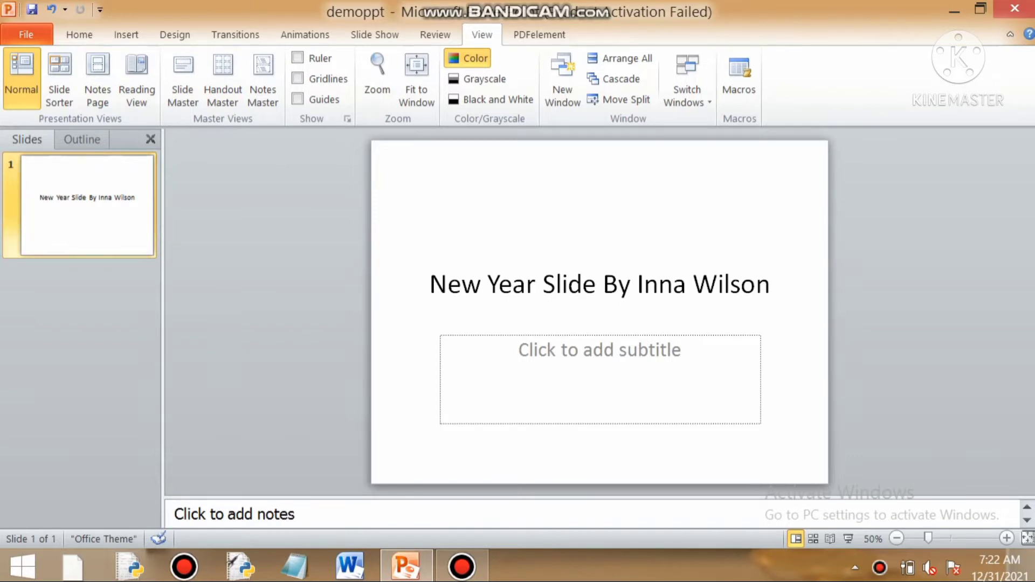
pyautogui.hotkey('ctrl', 'c')
pyautogui.hotkey('ctrl', 'v')
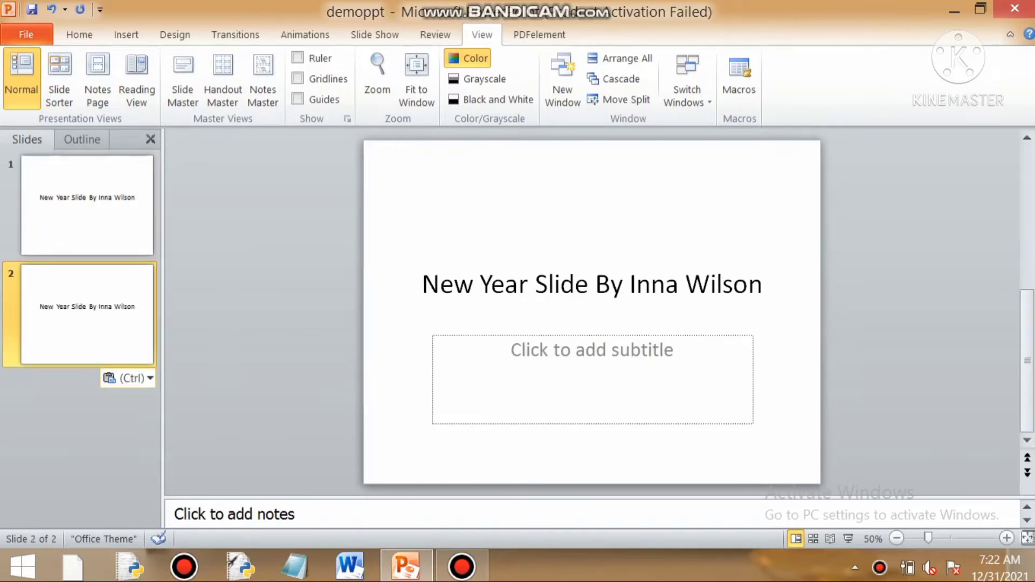
# - Replace the title on slide 2 with "This is the end of 2021 and starting of 2022"
pyautogui.click(573, 283)
pyautogui.hotkey('ctrl', 'a')
pyautogui.press('BackSpace')
pyautogui.write('This ')
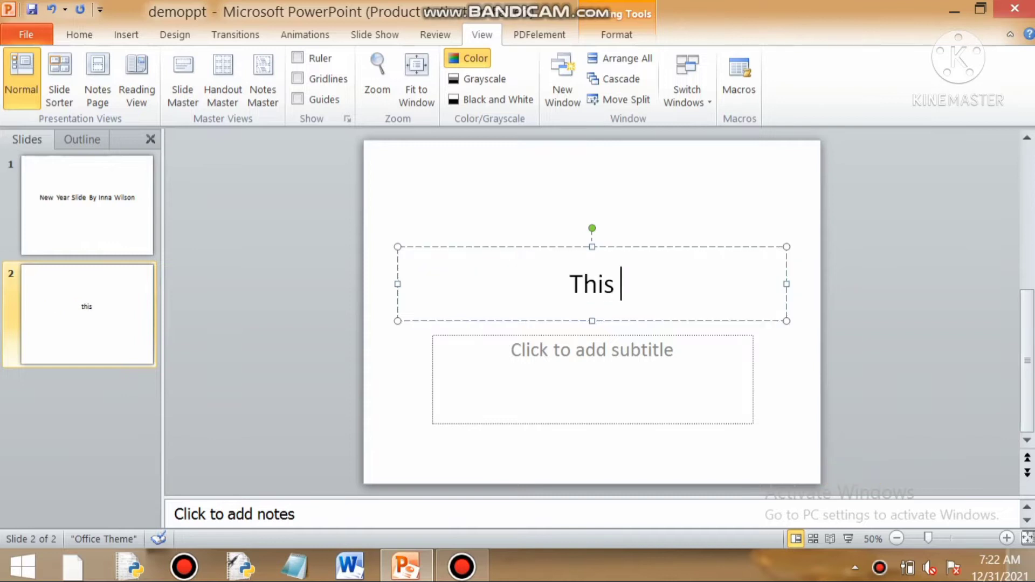
pyautogui.write('is the endo')
pyautogui.press('BackSpace')
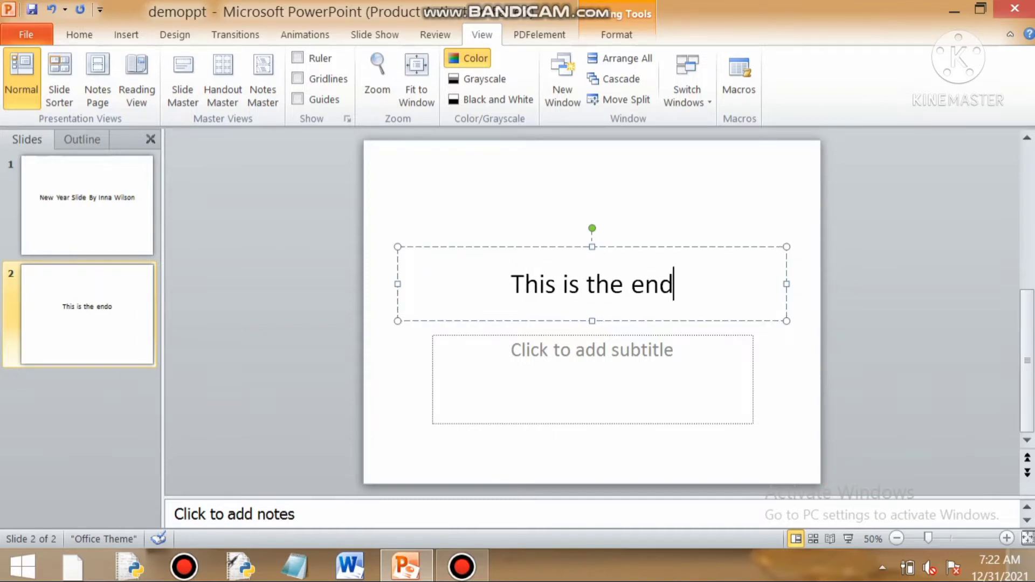
pyautogui.write('of 2021')
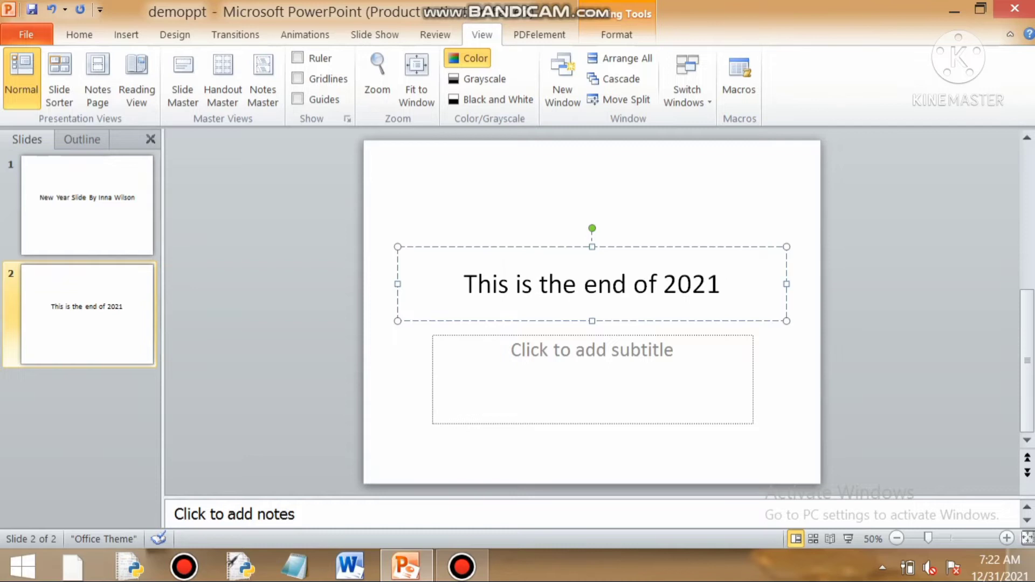
pyautogui.write(' and starting ')
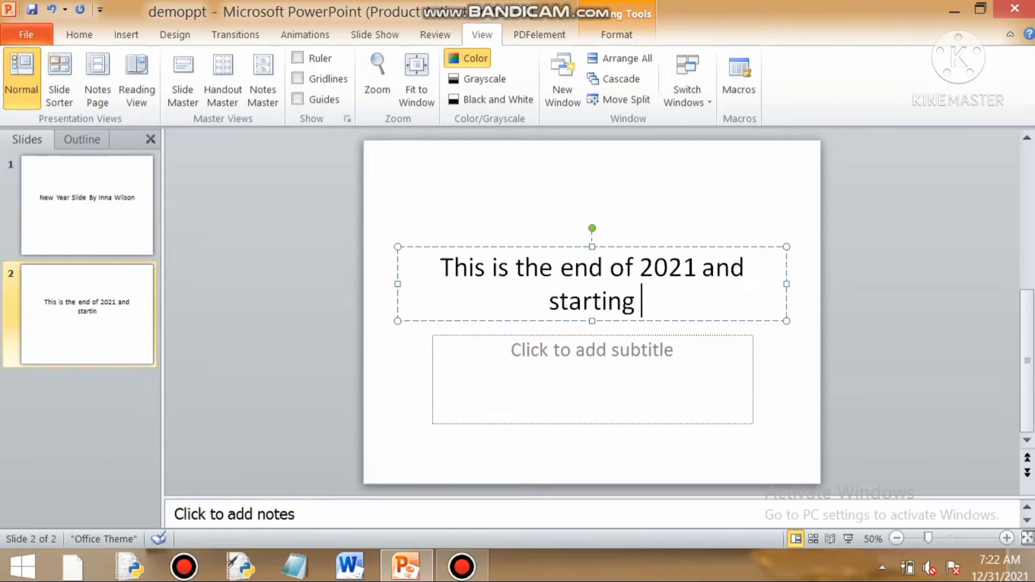
pyautogui.write('of 2022')
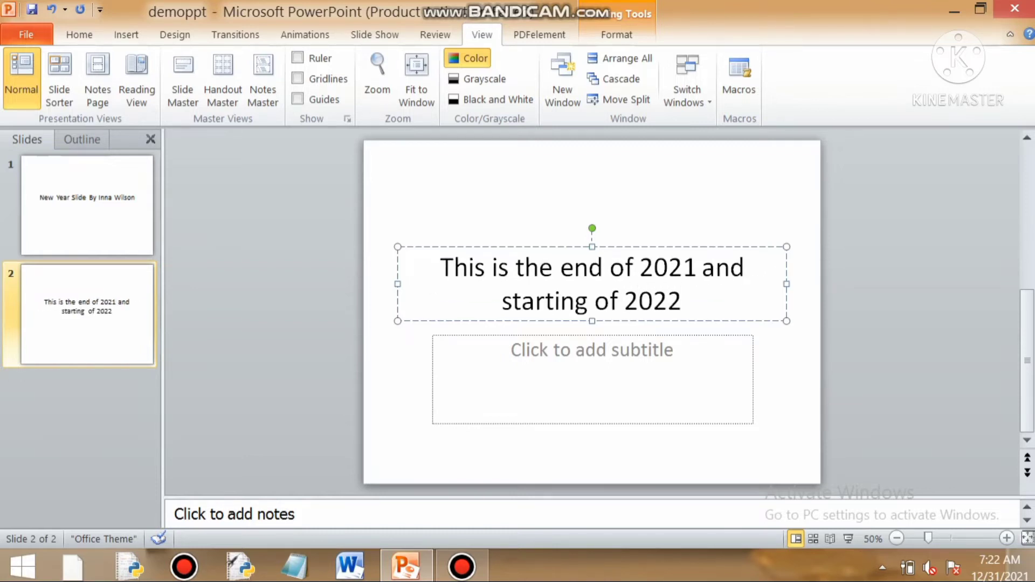
# - View slides 1 and 2 and switch the presentation to Slide Sorter view
pyautogui.click(87, 205)
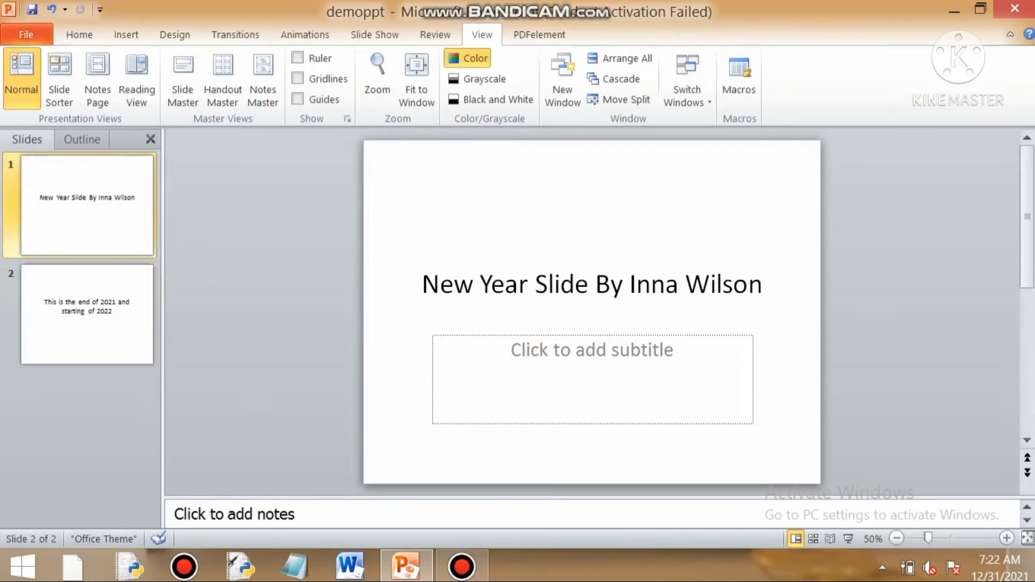
pyautogui.click(86, 314)
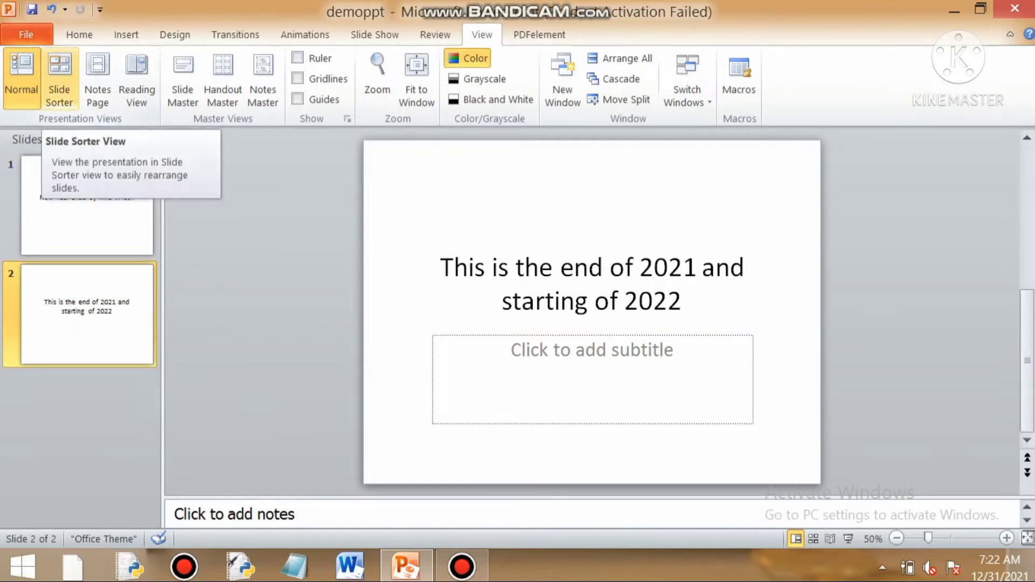
pyautogui.click(60, 92)
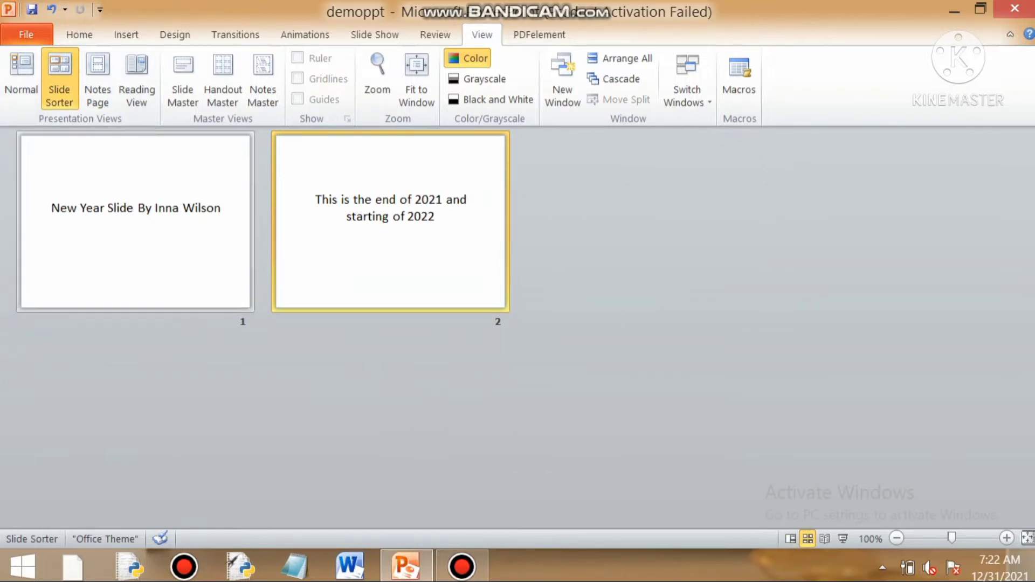
# - Swap the order of the two slides and move them back to their original order
pyautogui.moveTo(135, 221); pyautogui.dragTo(519, 222)
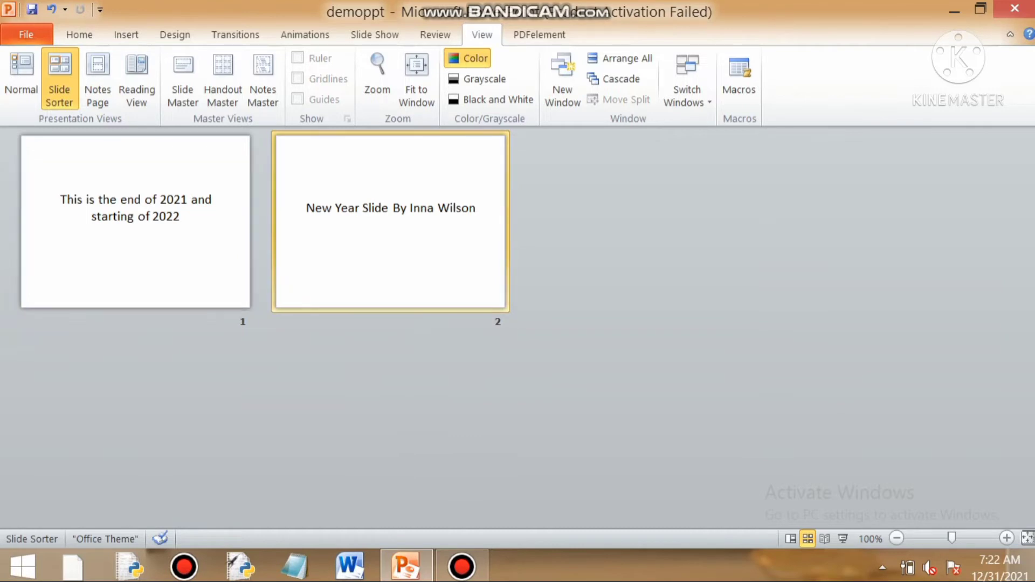
pyautogui.moveTo(390, 221); pyautogui.dragTo(248, 221)
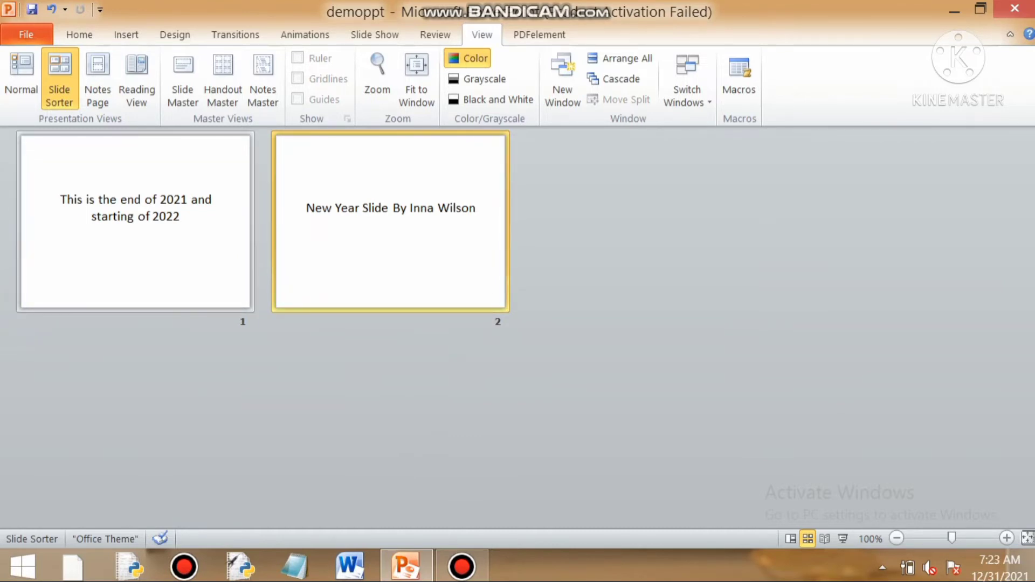
pyautogui.moveTo(135, 222); pyautogui.dragTo(486, 221)
# - Add a new blank slide after the "end of 2021" slide
pyautogui.rightClick(376, 225)
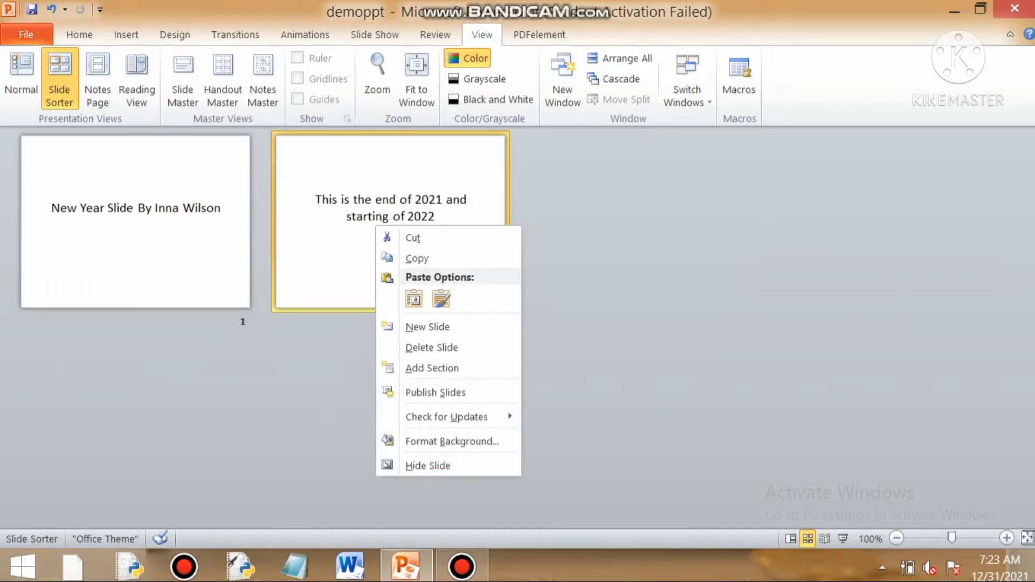
pyautogui.click(428, 327)
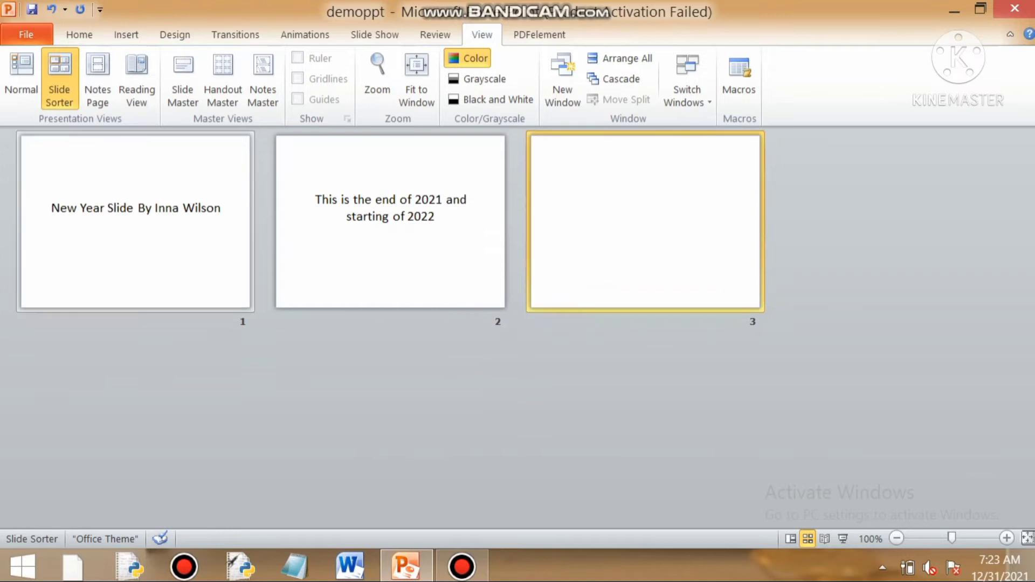
# - Delete the first slide and undo the deletion
pyautogui.rightClick(156, 247)
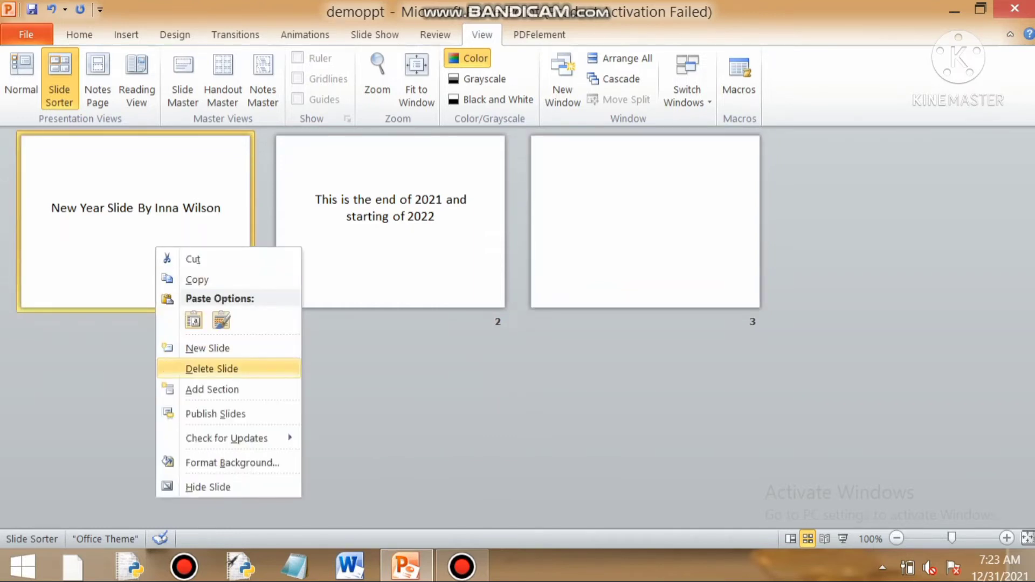
pyautogui.click(212, 369)
pyautogui.rightClick(166, 275)
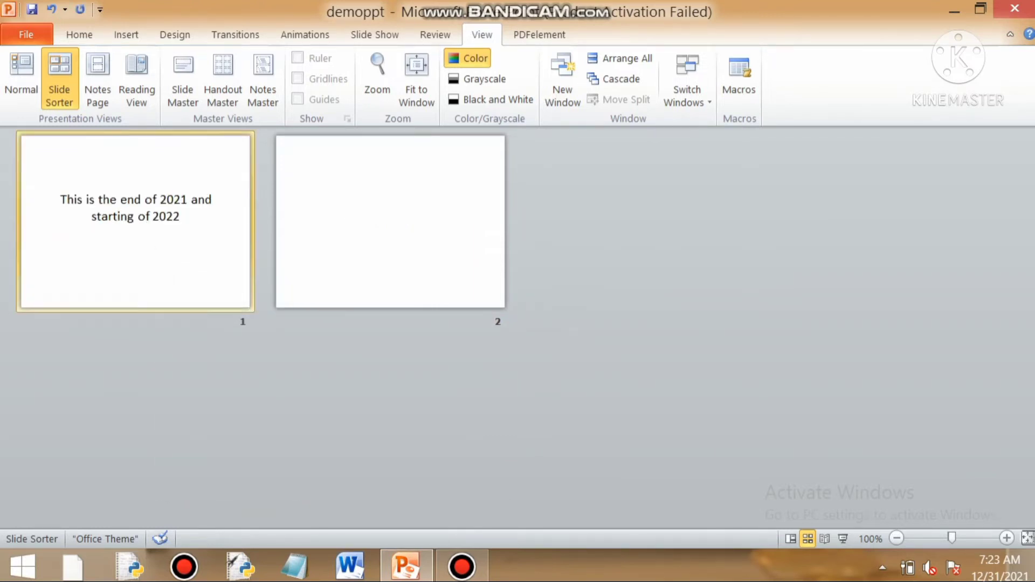
pyautogui.press('Escape')
pyautogui.hotkey('ctrl', 'z')
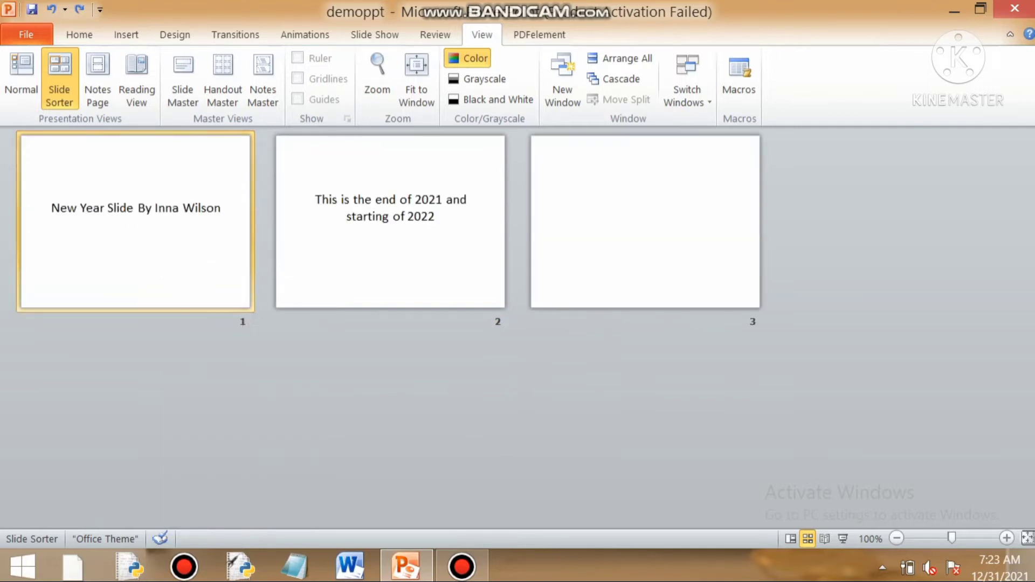
# - Add a section starting at the first slide and name it "intro section"
pyautogui.click(390, 221)
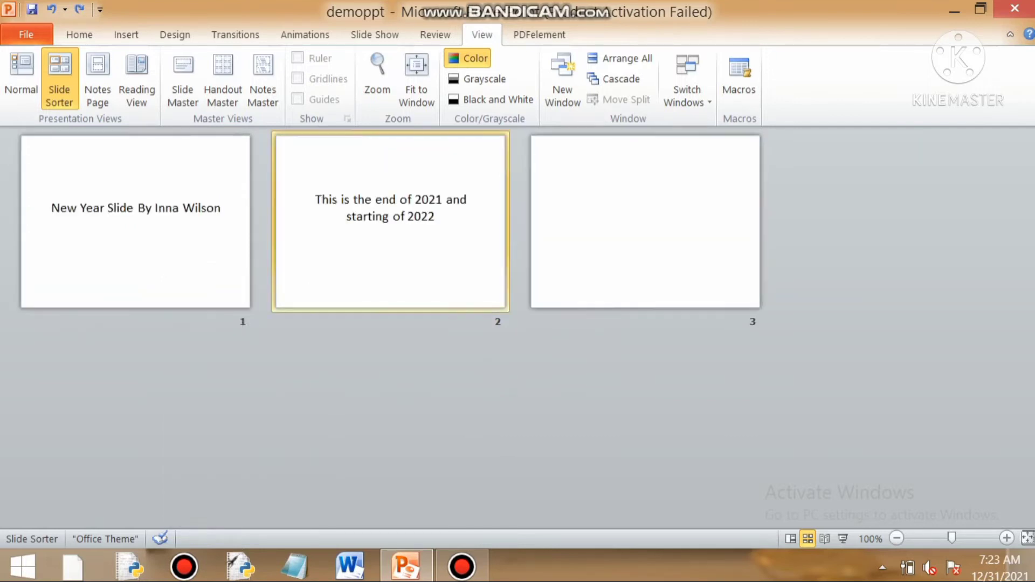
pyautogui.click(230, 220)
pyautogui.rightClick(231, 219)
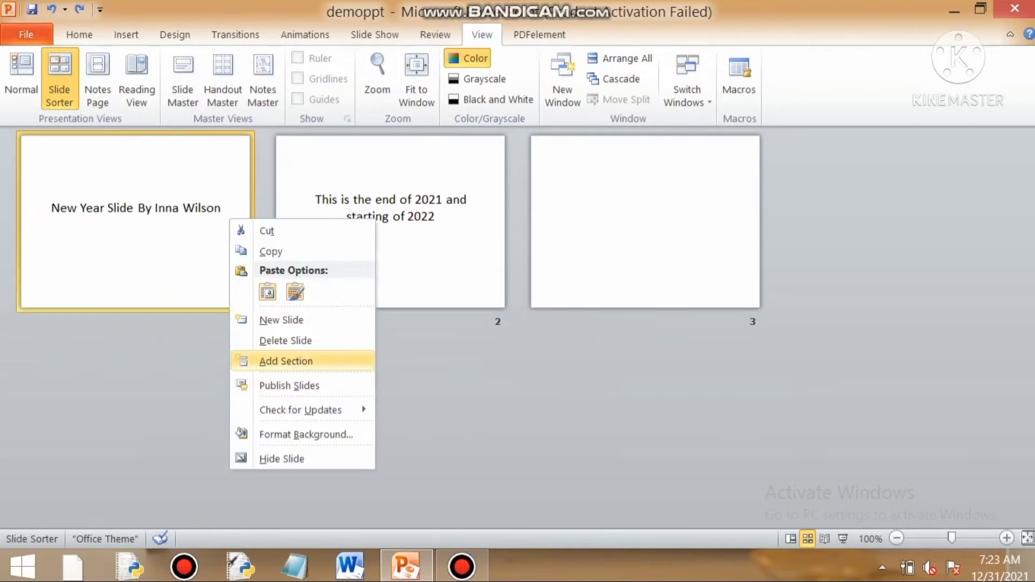
pyautogui.click(262, 358)
pyautogui.rightClick(116, 149)
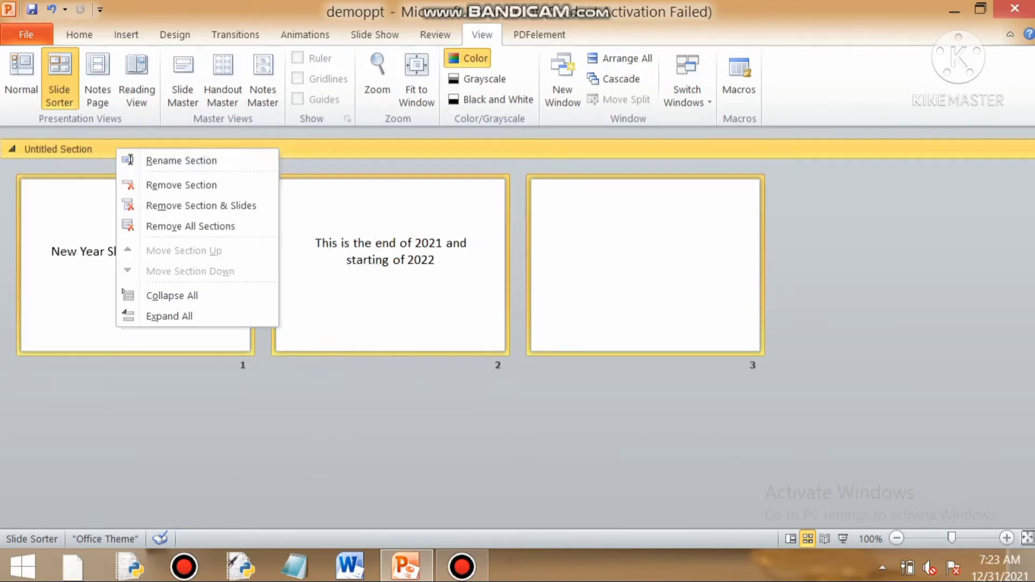
pyautogui.click(161, 161)
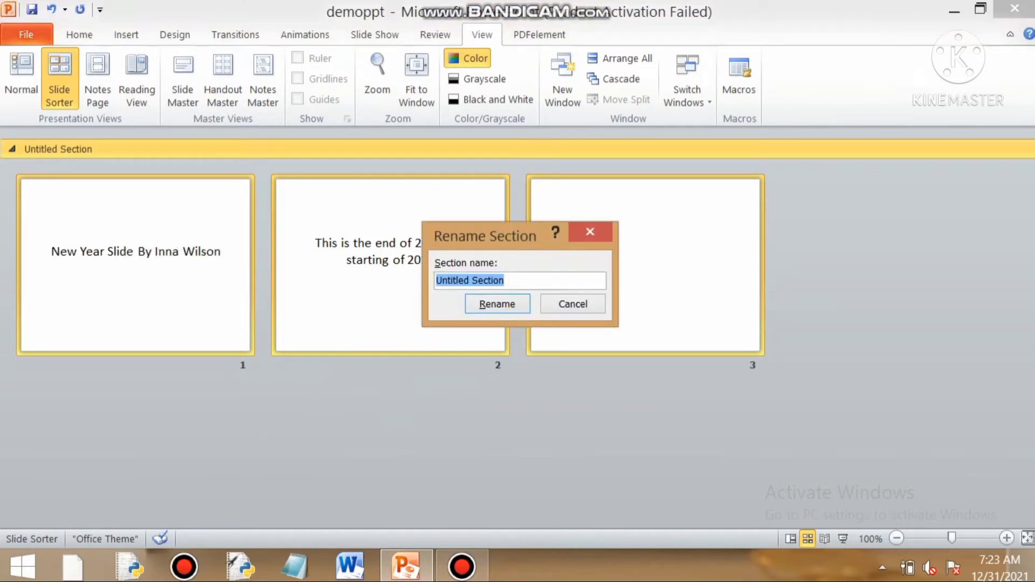
pyautogui.write('intro se')
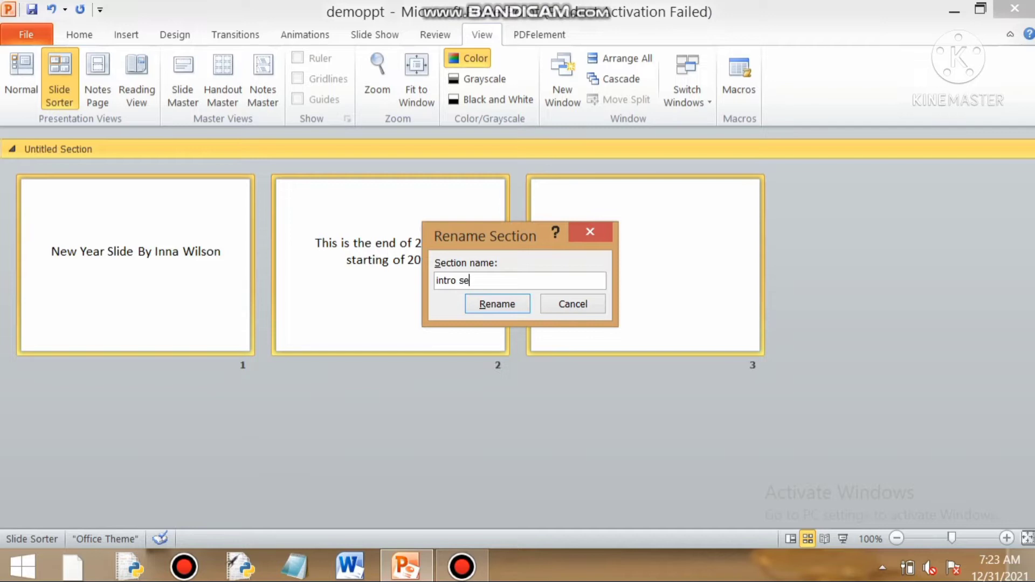
pyautogui.write('ction')
pyautogui.press('Return')
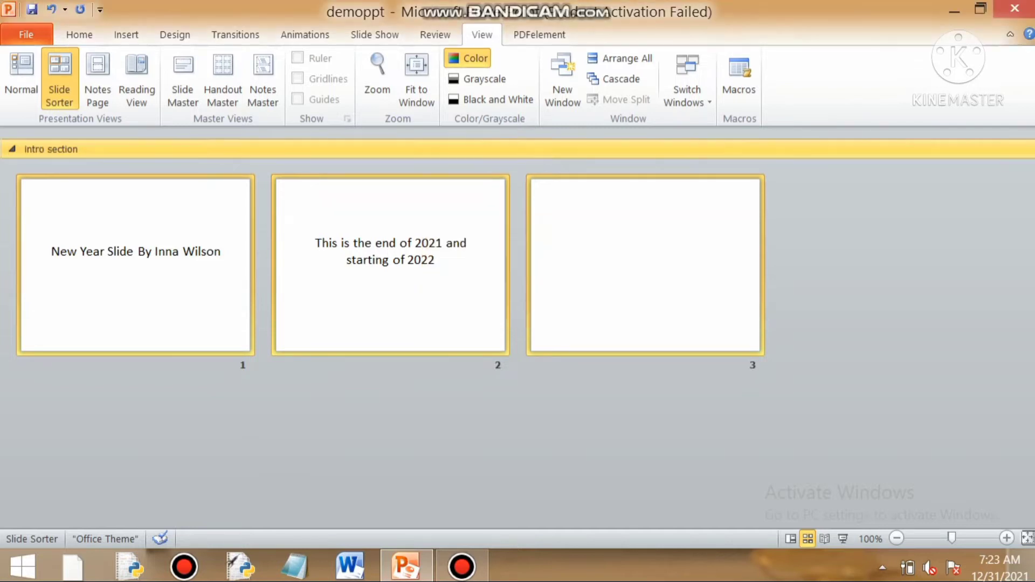
# - Add another new blank slide after slide 3
pyautogui.click(645, 265)
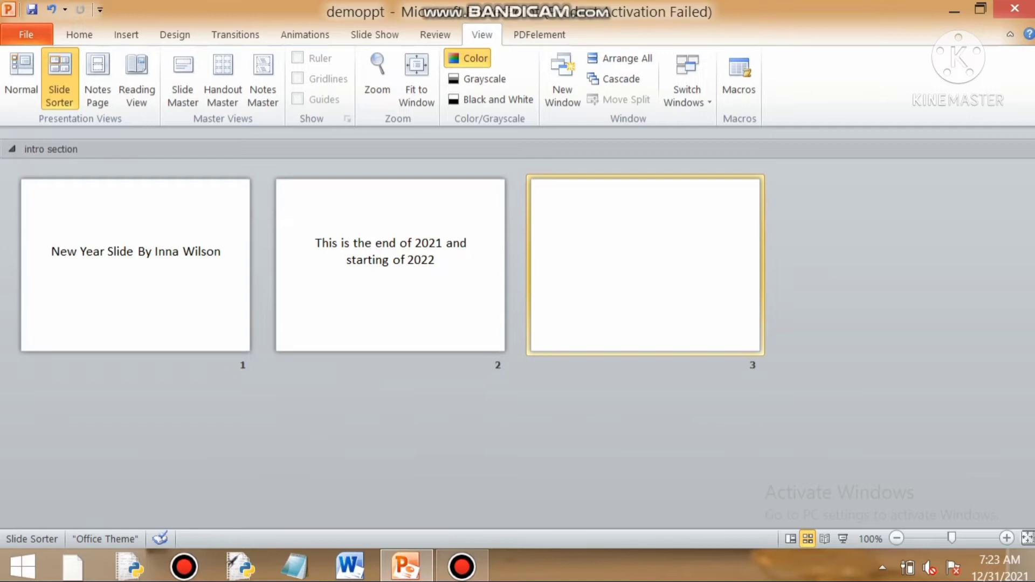
pyautogui.rightClick(578, 268)
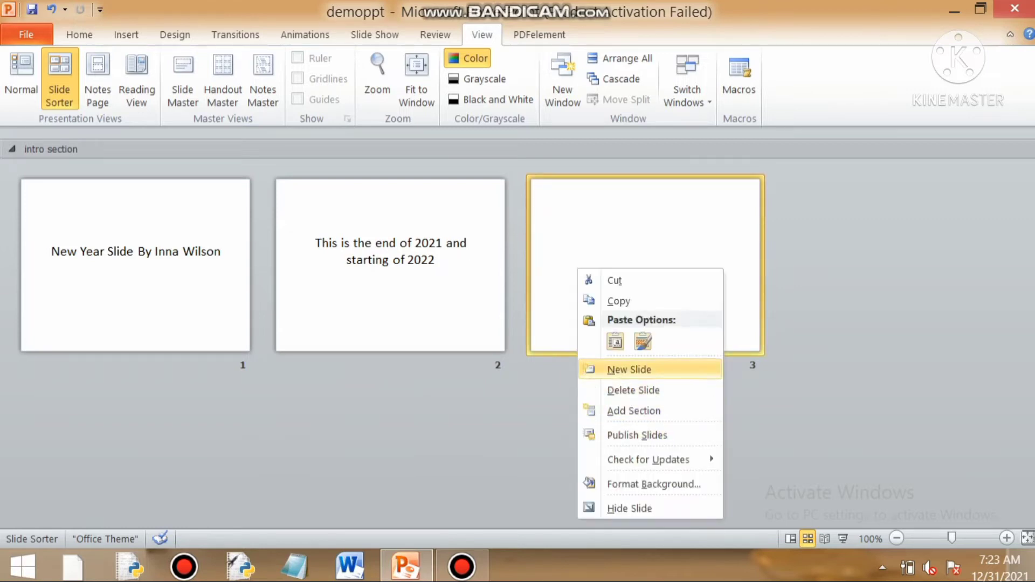
pyautogui.click(628, 370)
# - Add a second section starting at slide 3
pyautogui.click(645, 265)
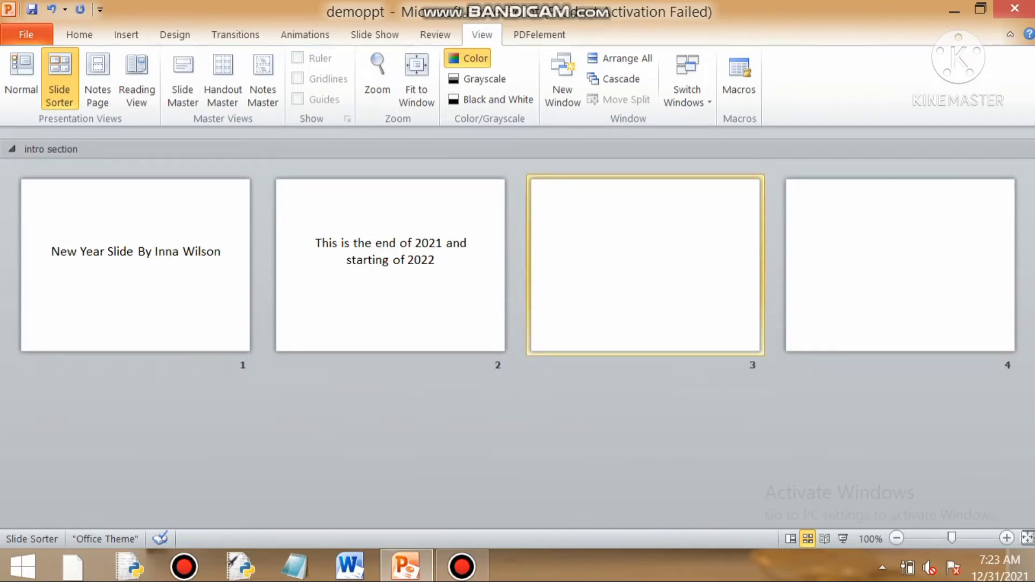
pyautogui.rightClick(617, 306)
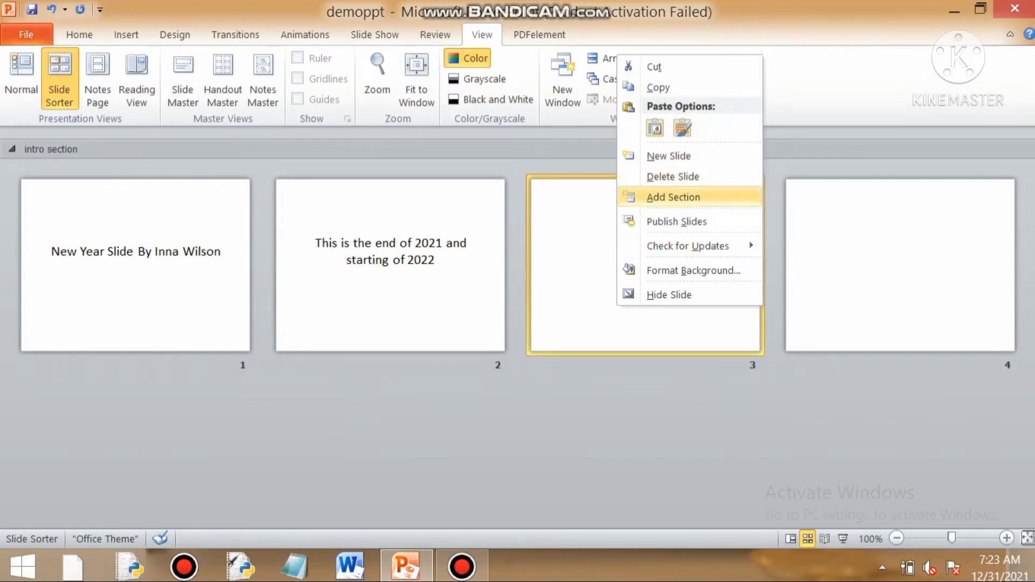
pyautogui.press('Return')
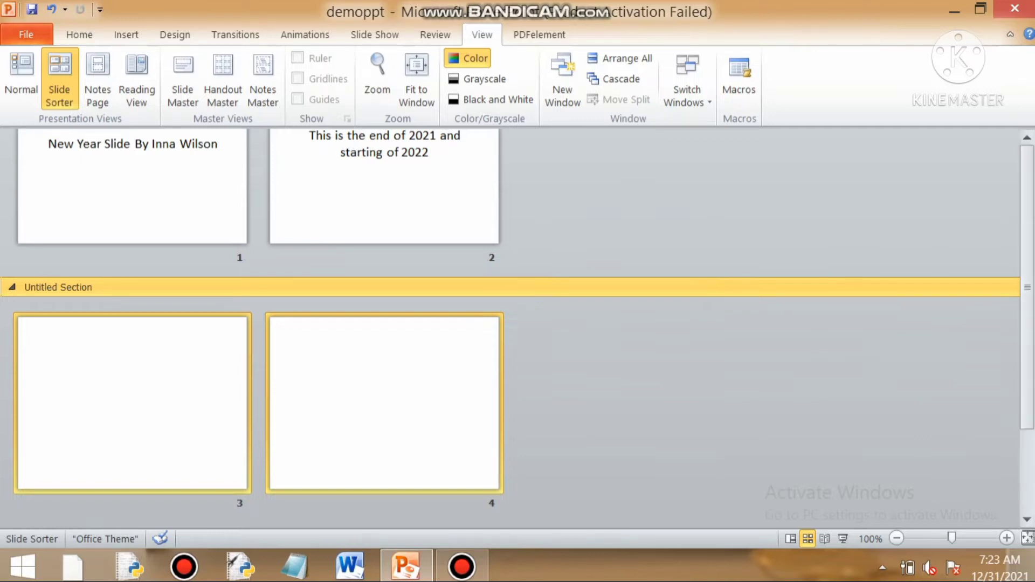
# - Rename the untitled section containing slides 3 and 4 as "Main content"
pyautogui.scroll(2, 510, 328)
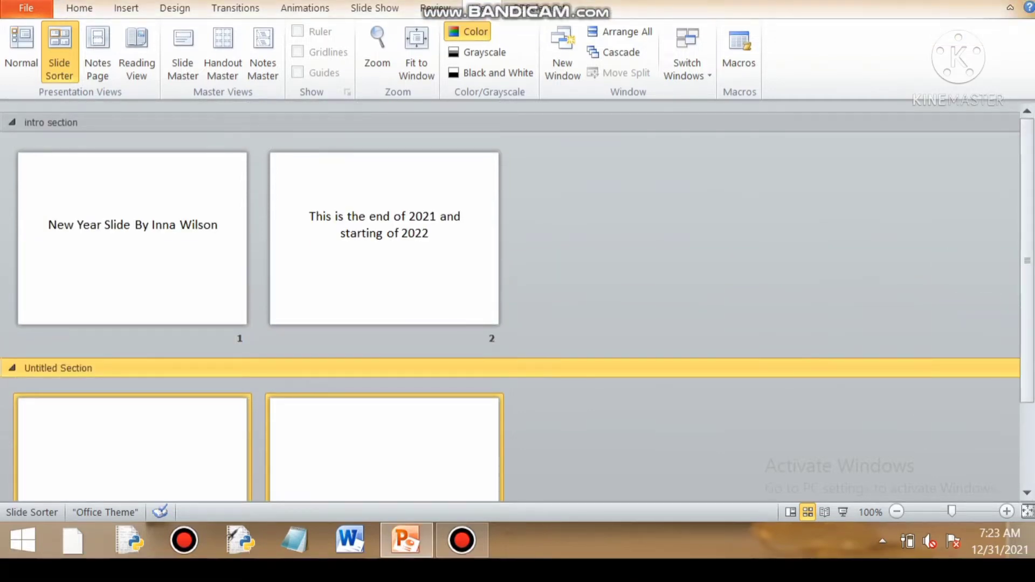
pyautogui.scroll(-2, 66, 259)
pyautogui.rightClick(65, 259)
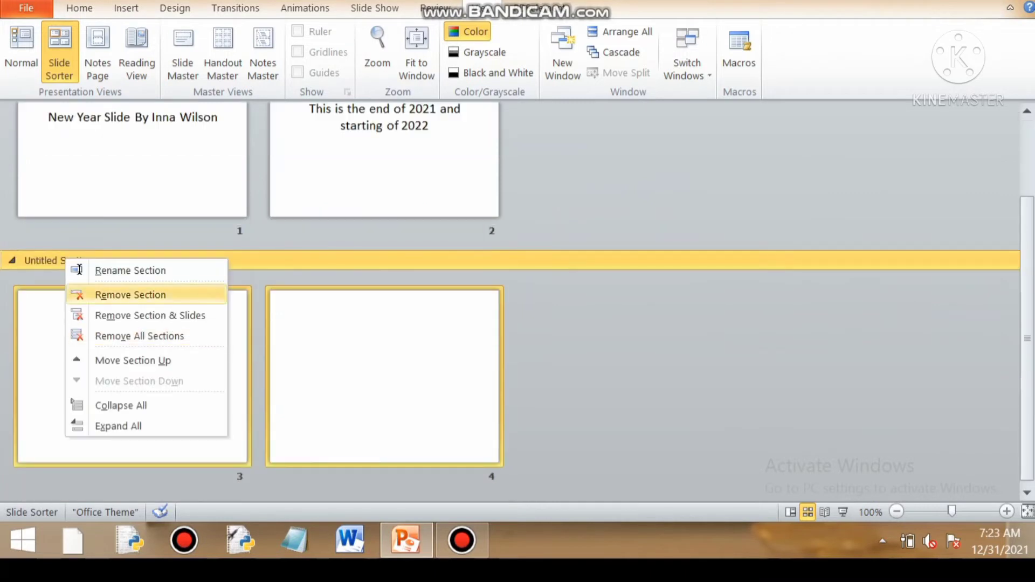
pyautogui.click(81, 271)
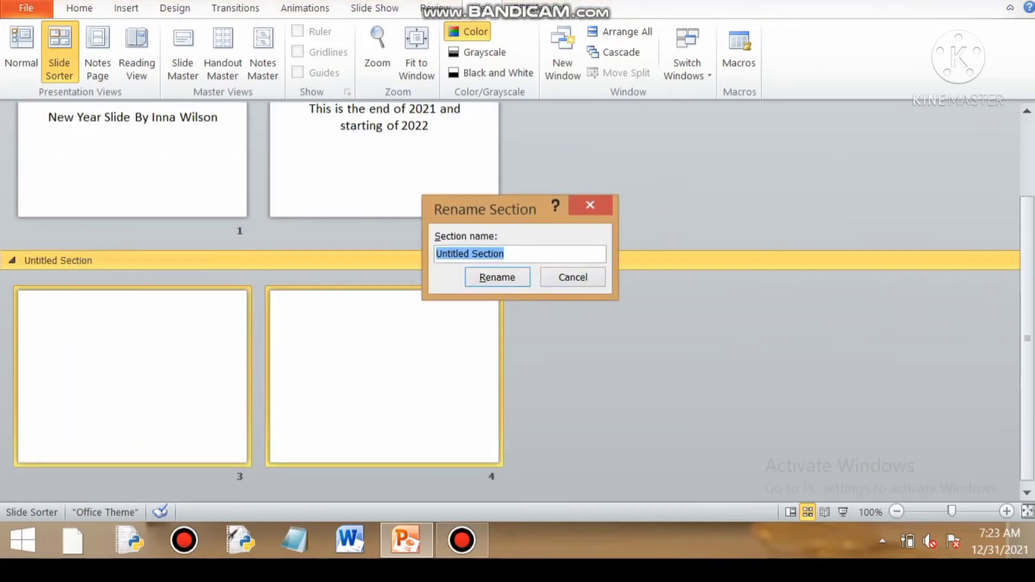
pyautogui.write('End')
pyautogui.press('BackSpace')
pyautogui.press('BackSpace')
pyautogui.press('BackSpace')
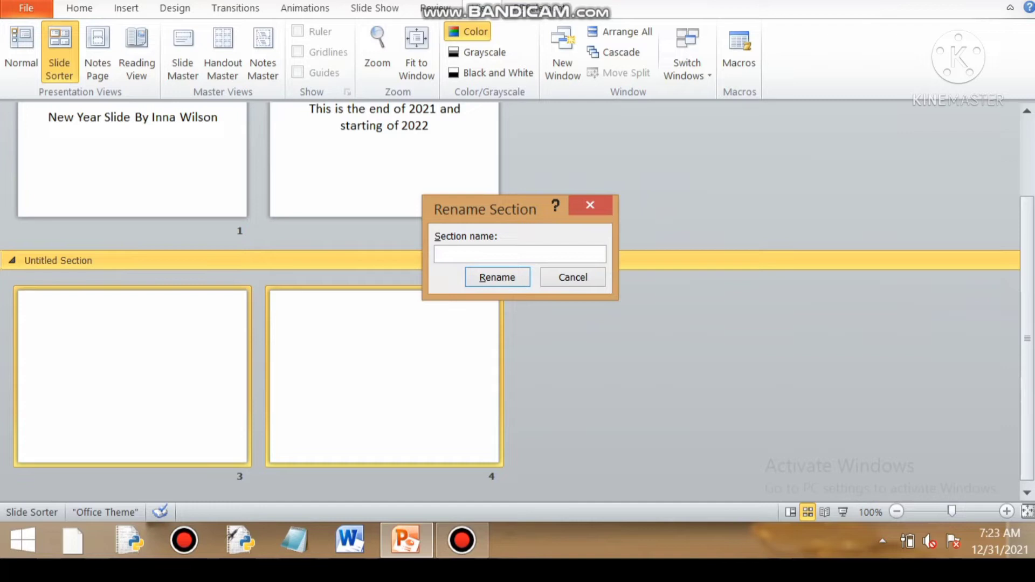
pyautogui.write('Main content')
pyautogui.click(497, 277)
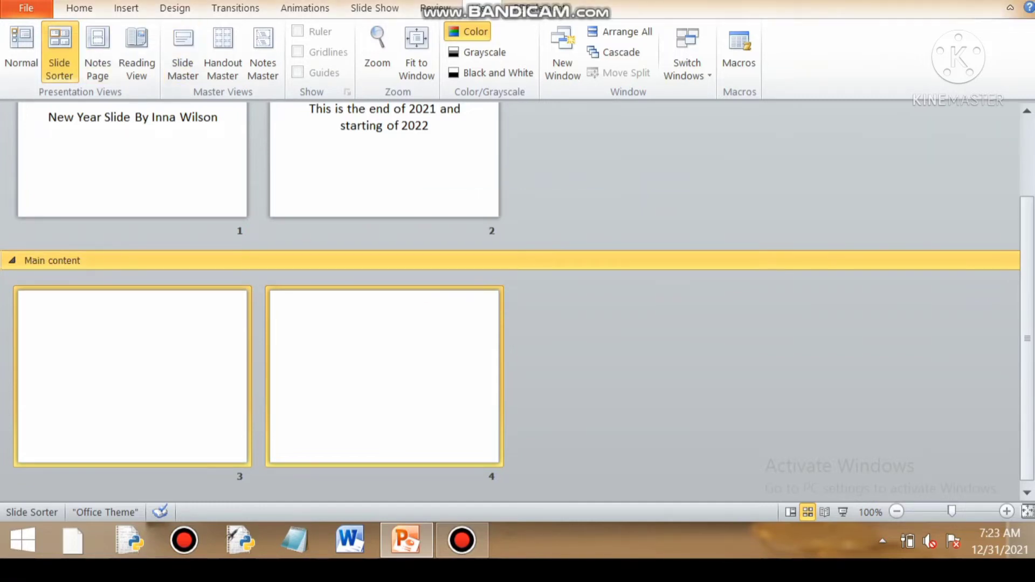
# - Switch the presentation to Notes Page view
pyautogui.click(97, 54)
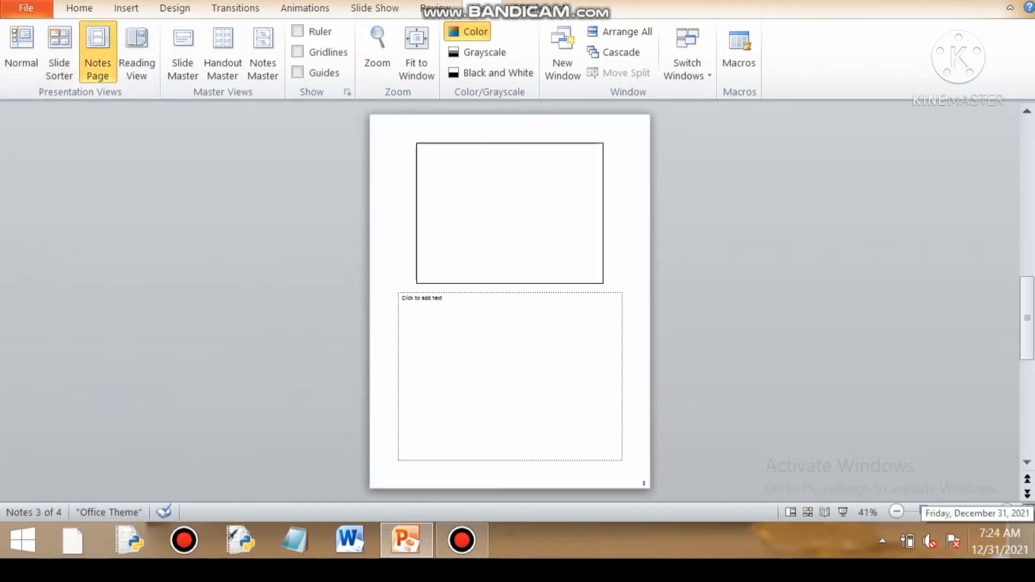
# - Enter the note "This slide has been prepared to remember the year 2021" on slide 3's notes page
pyautogui.moveTo(923, 511); pyautogui.dragTo(940, 511)
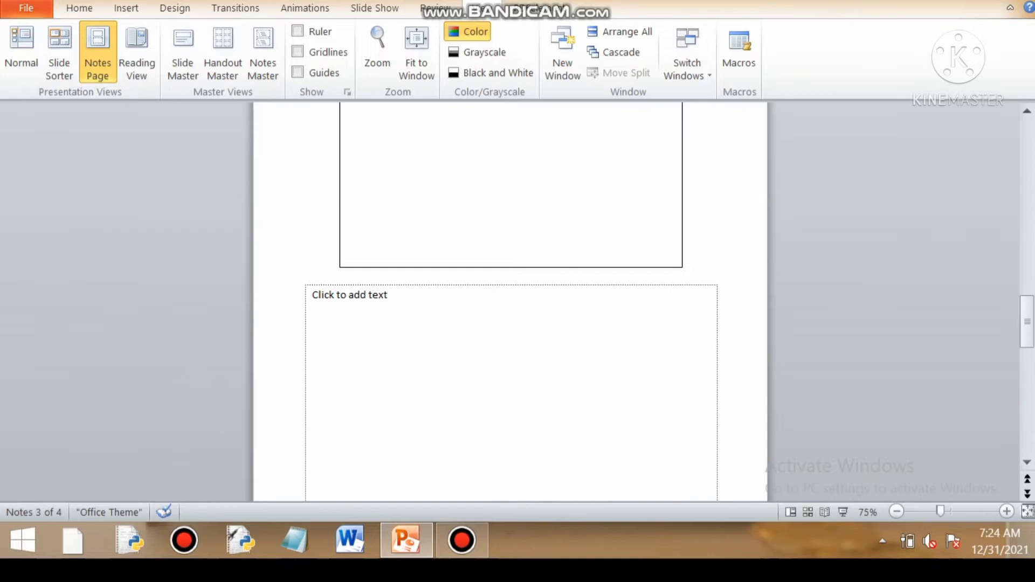
pyautogui.click(311, 295)
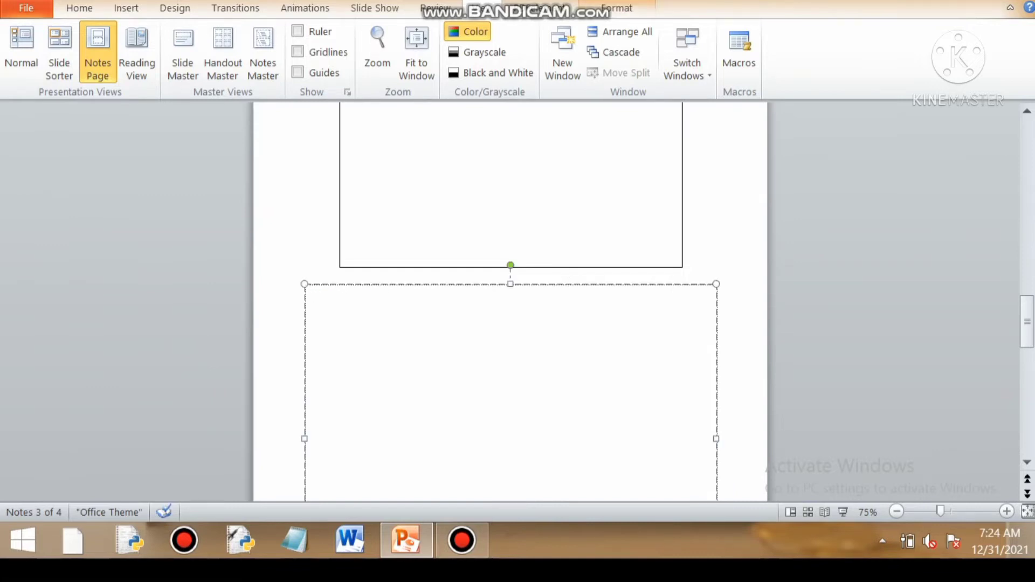
pyautogui.write('This')
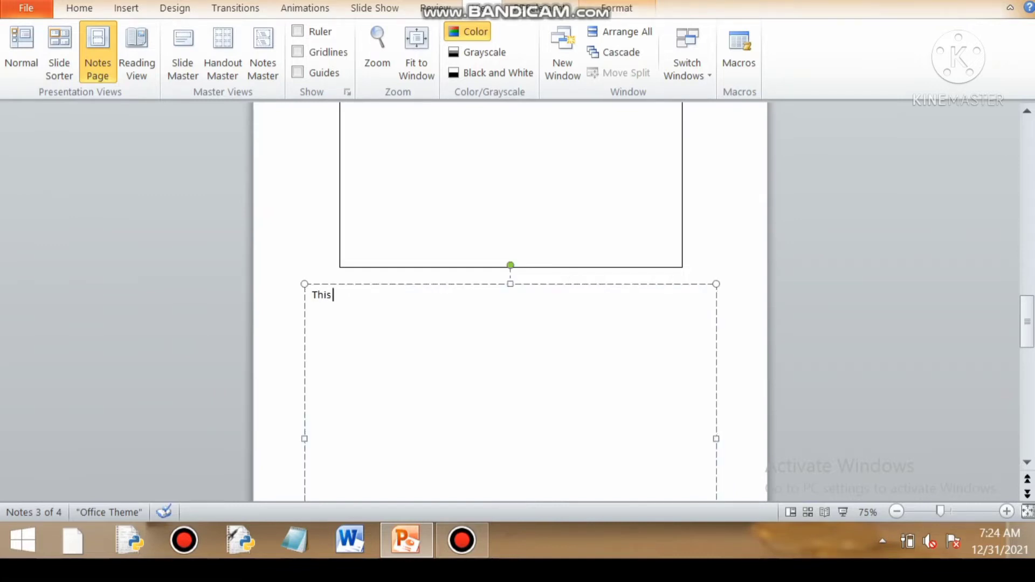
pyautogui.write(' slide has been pre')
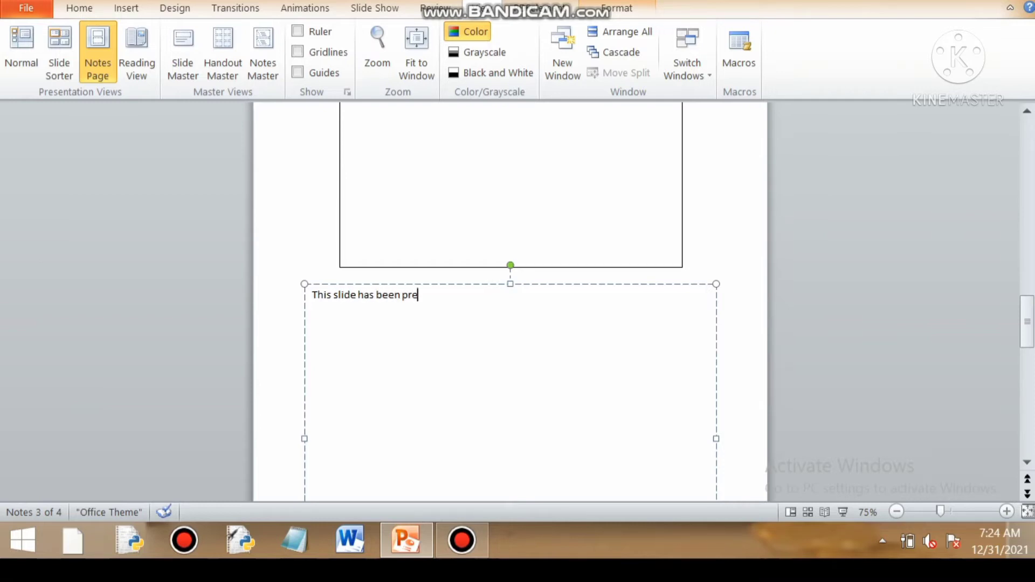
pyautogui.write('pared to ')
pyautogui.write('desc')
pyautogui.press('BackSpace')
pyautogui.press('BackSpace')
pyautogui.press('BackSpace')
pyautogui.press('BackSpace')
pyautogui.write('rembe')
pyautogui.press('BackSpace')
pyautogui.press('BackSpace')
pyautogui.write('ember th')
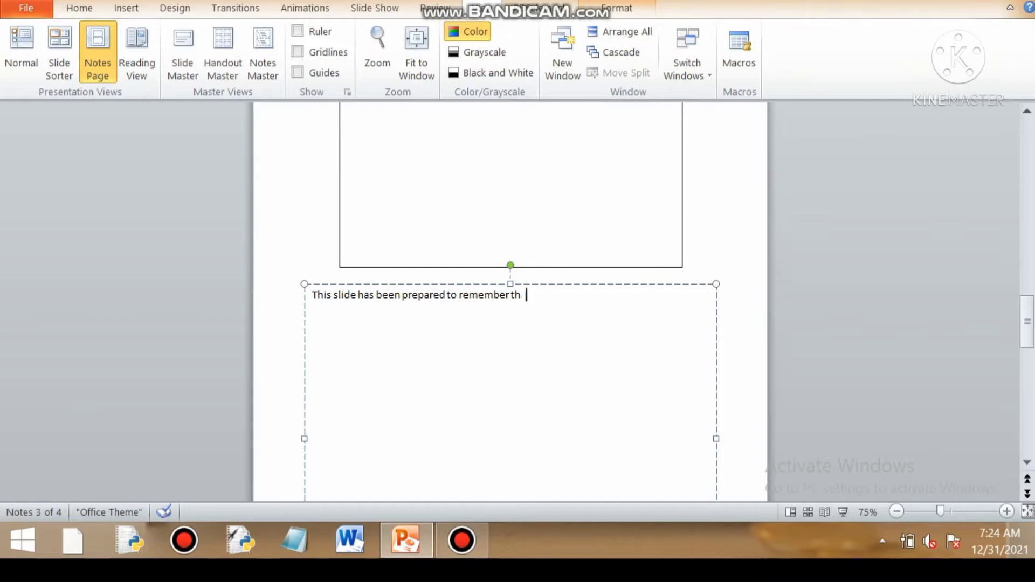
pyautogui.press('BackSpace')
pyautogui.write('e year 2021')
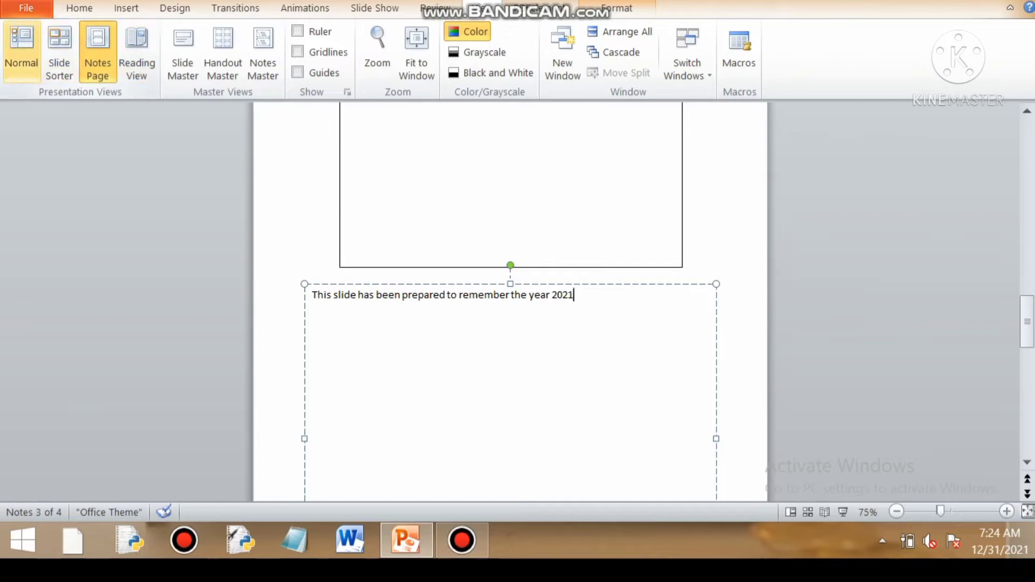
# - View slide 3 in Slide Sorter and Notes Page views, and return to Normal view to check its note
pyautogui.click(59, 62)
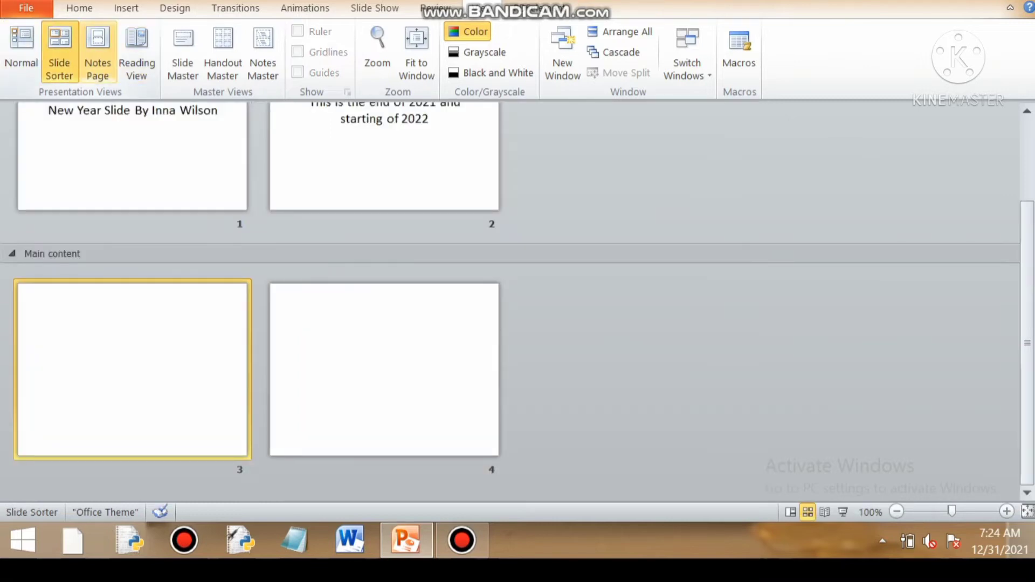
pyautogui.click(97, 62)
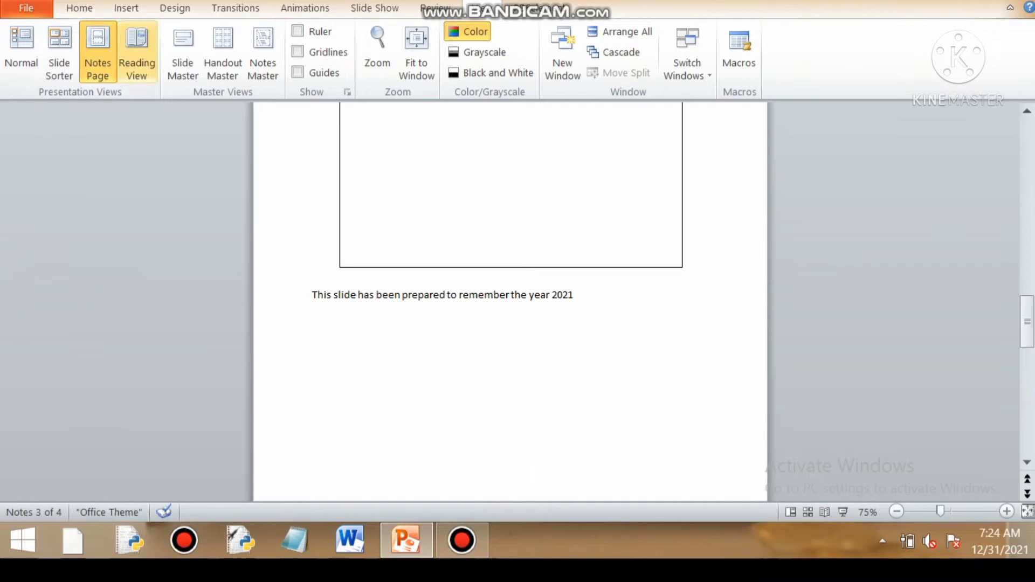
pyautogui.click(21, 54)
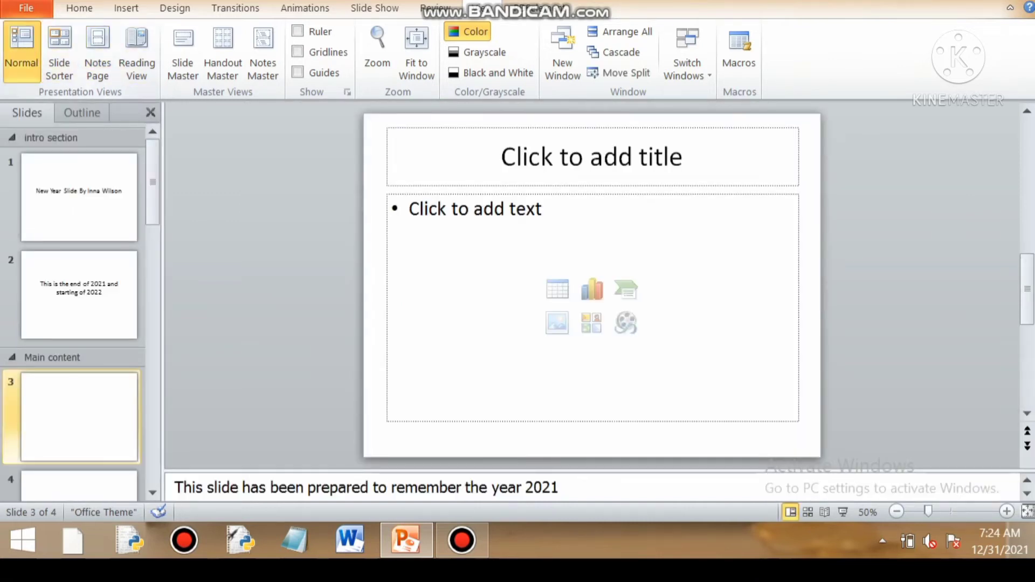
# - Play the presentation in Reading View from slide 1 through slide 3 and end the show
pyautogui.click(79, 197)
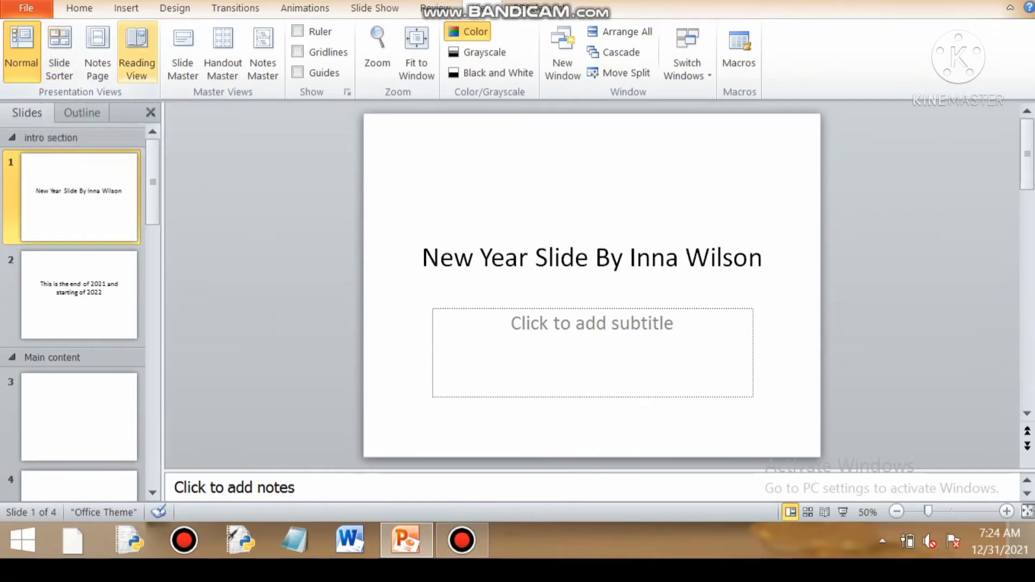
pyautogui.click(136, 54)
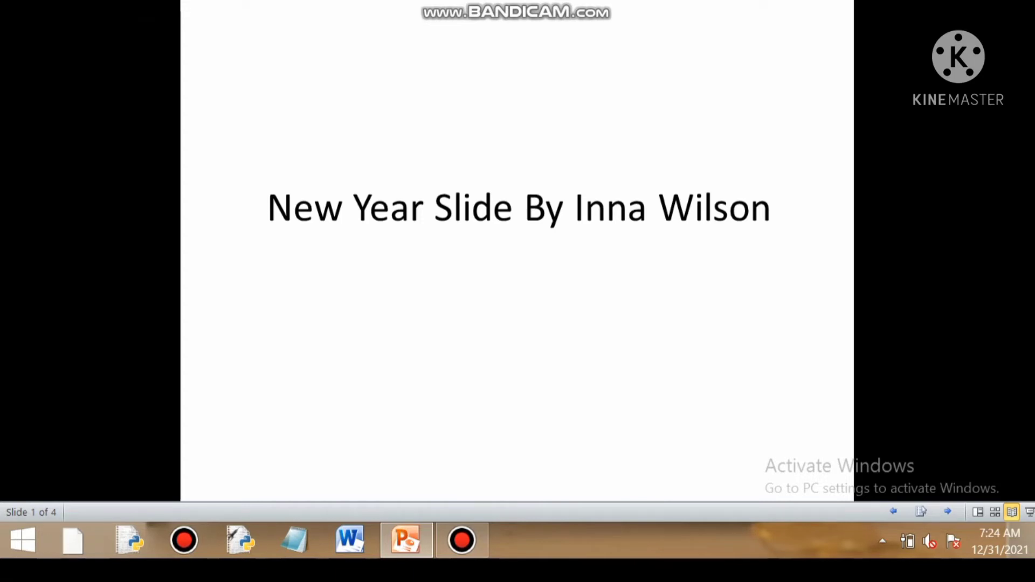
pyautogui.press('Right')
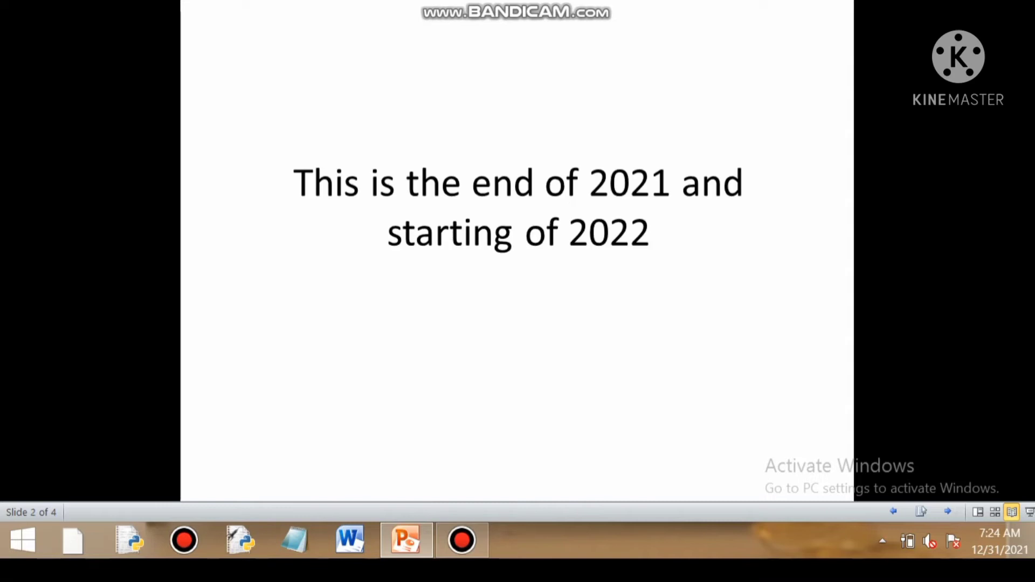
pyautogui.press('Right')
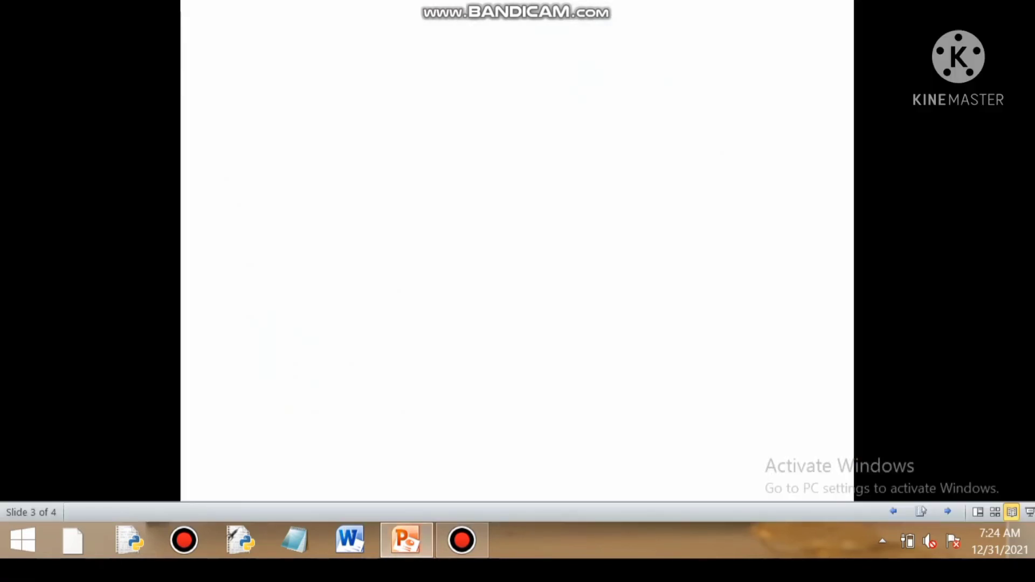
pyautogui.hotkey('shift', 'F10')
pyautogui.press('Up')
pyautogui.press('Up')
pyautogui.press('Down')
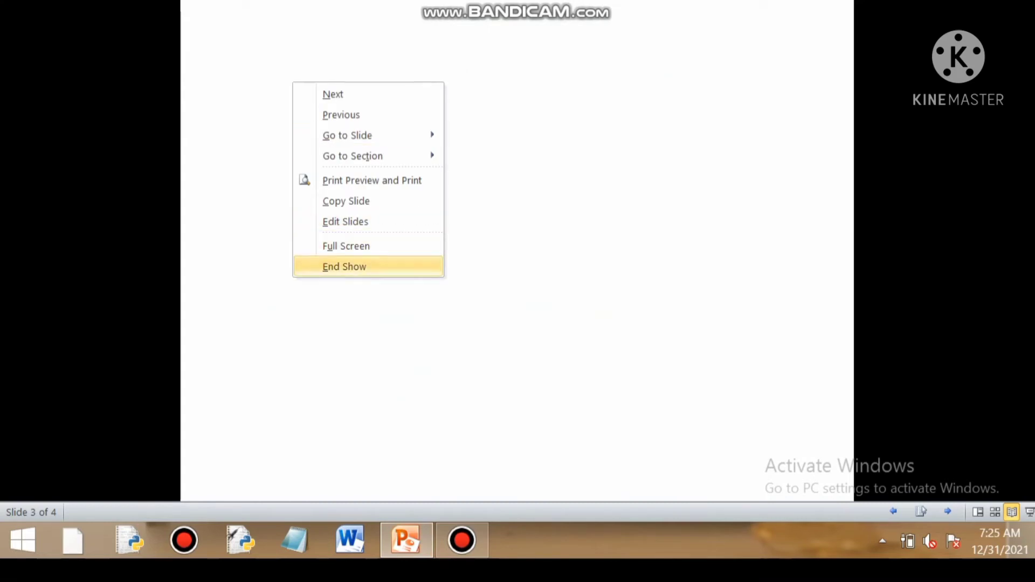
pyautogui.press('Return')
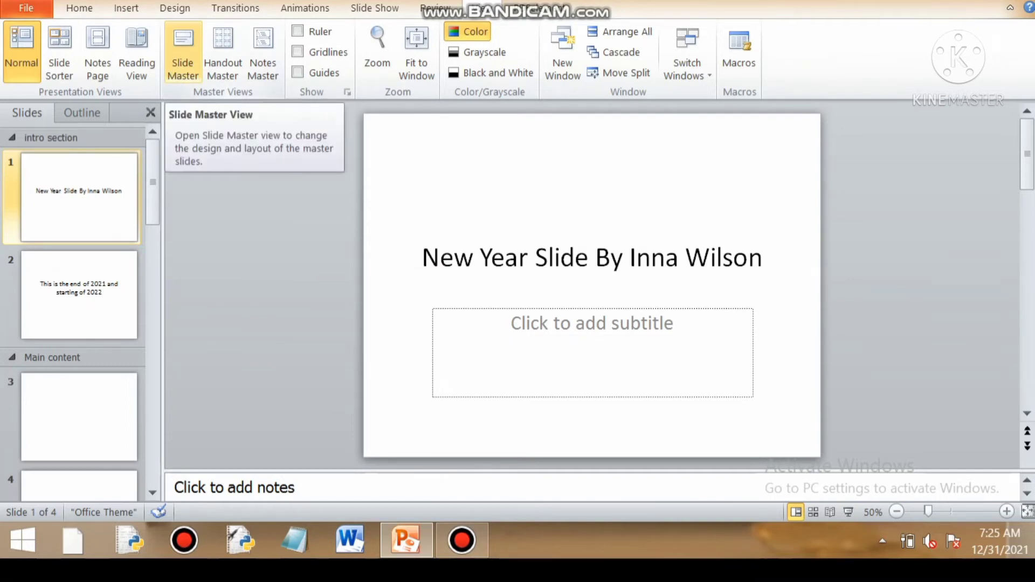
# - In Slide Master view, colour the Title Slide layout's master title text standard red, and return to Normal view
pyautogui.click(183, 52)
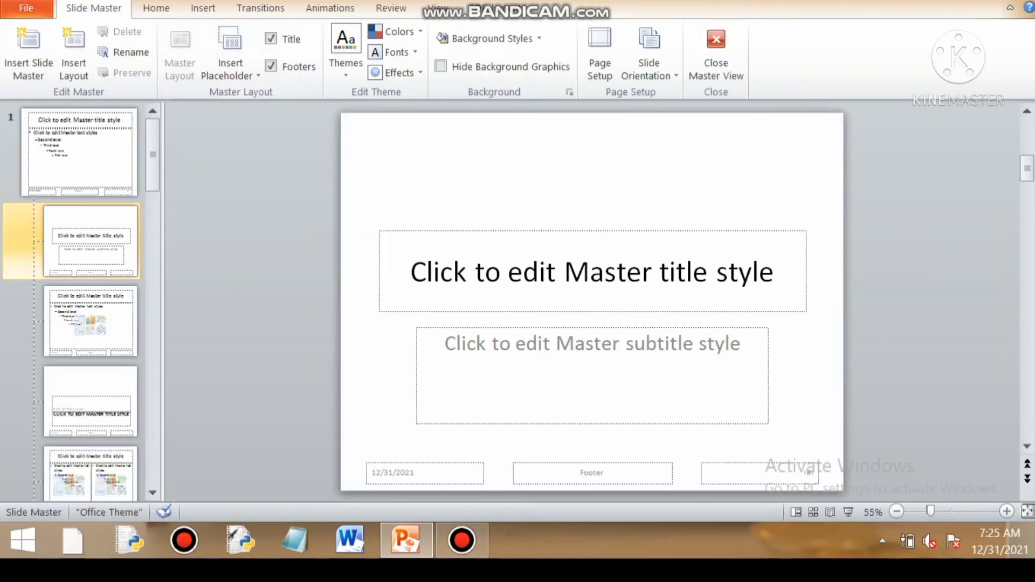
pyautogui.click(507, 272)
pyautogui.hotkey('ctrl', 'a')
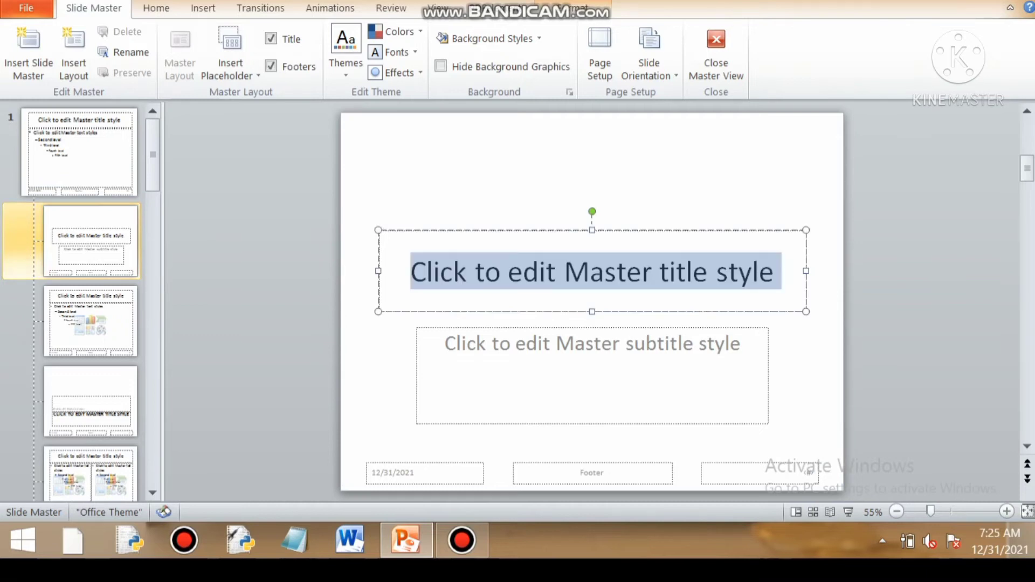
pyautogui.hotkey('alt', 'h')
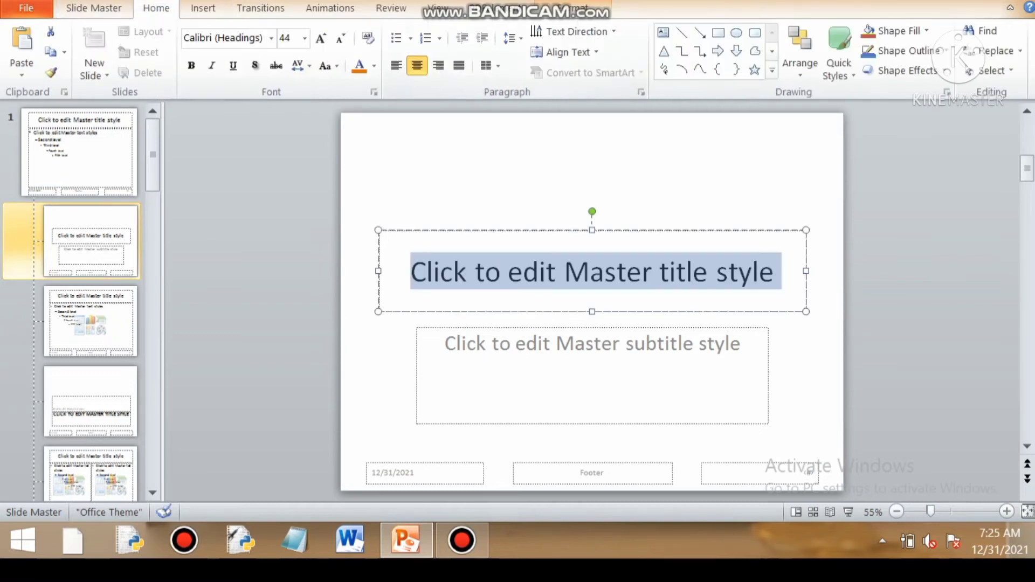
pyautogui.click(374, 65)
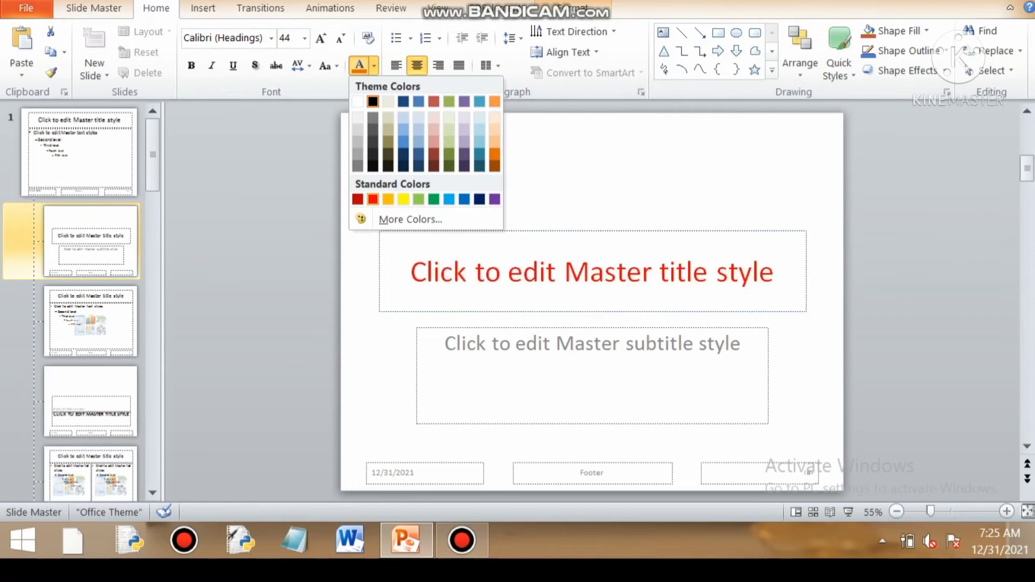
pyautogui.click(373, 199)
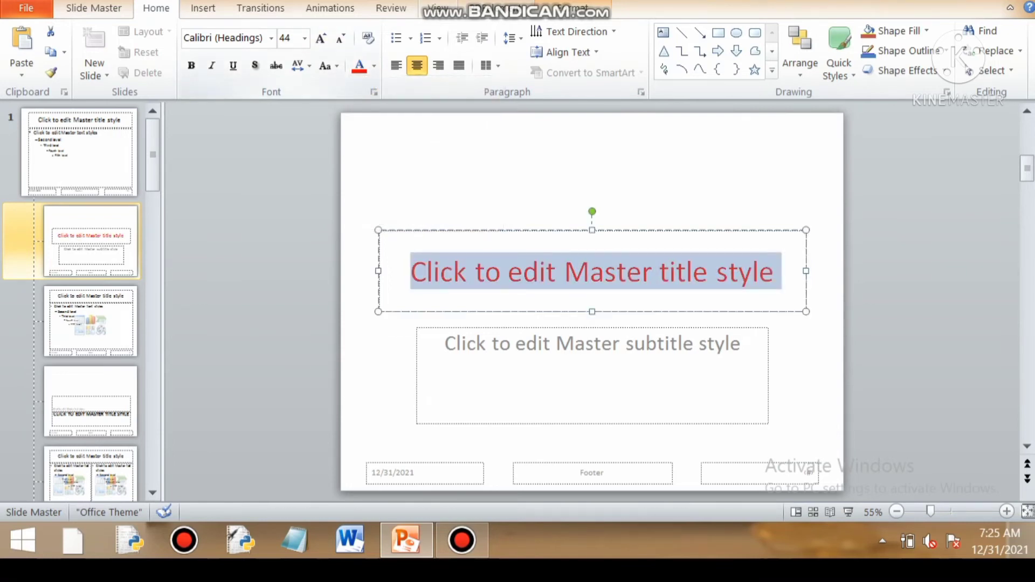
pyautogui.click(438, 8)
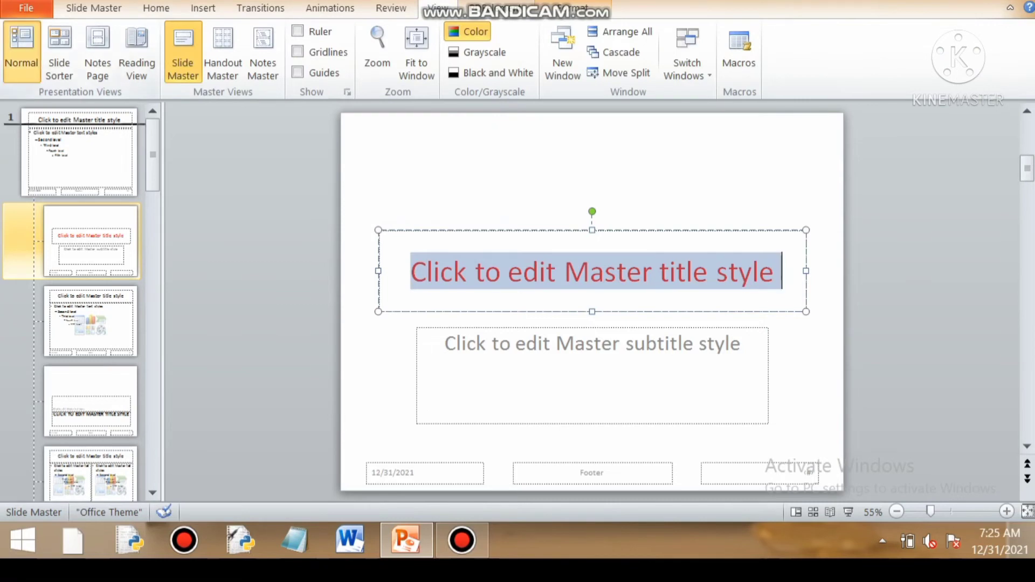
pyautogui.click(21, 51)
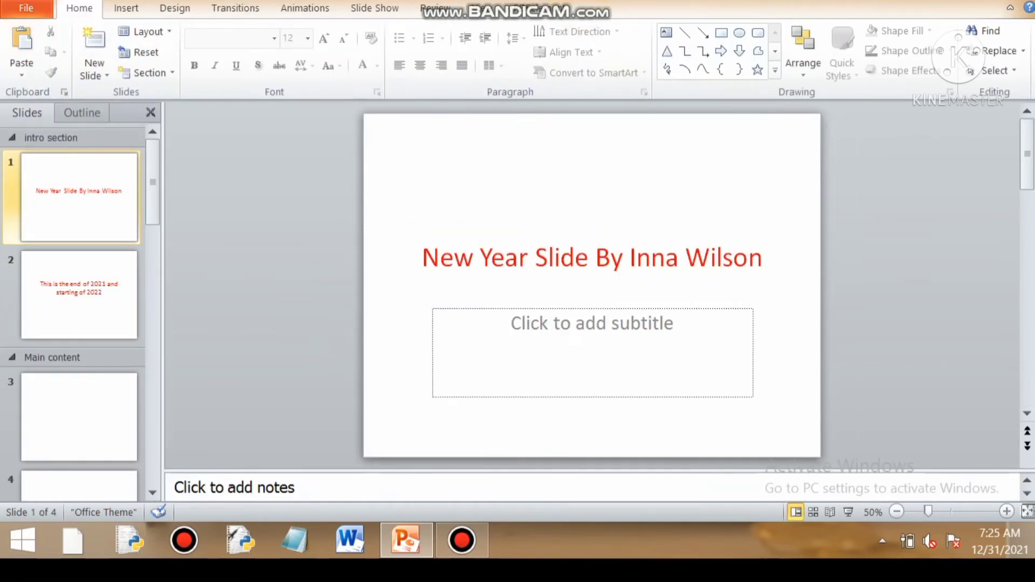
# - Examine the title text colour on slides 1 and 2 in Normal view
pyautogui.moveTo(422, 258); pyautogui.dragTo(769, 258)
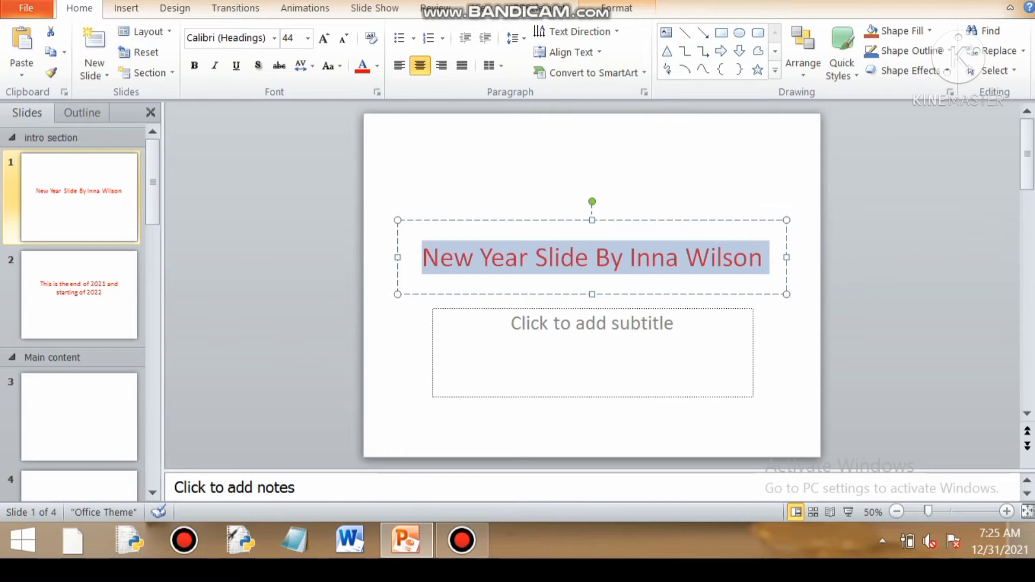
pyautogui.press('Escape')
pyautogui.press('Escape')
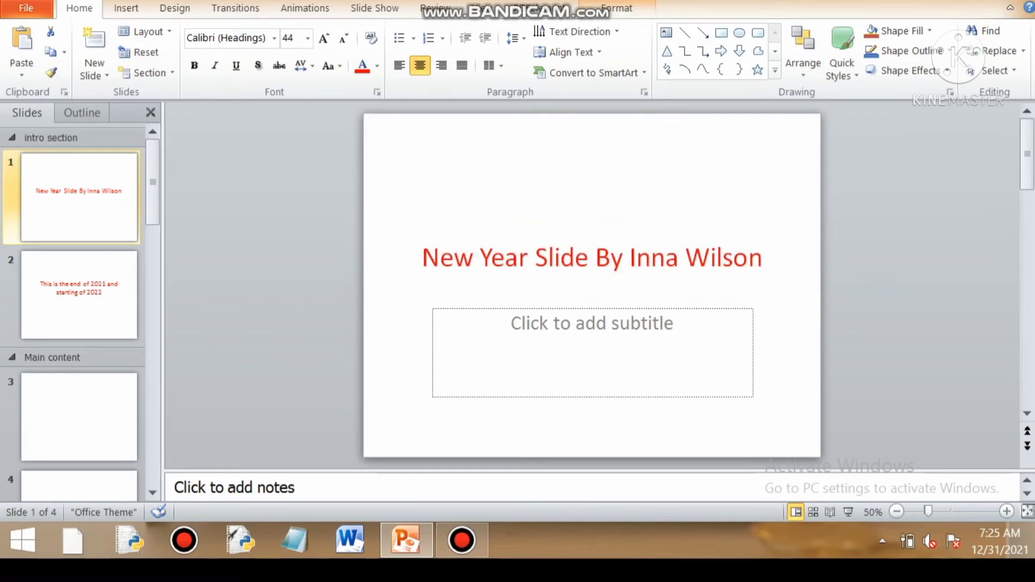
pyautogui.click(79, 295)
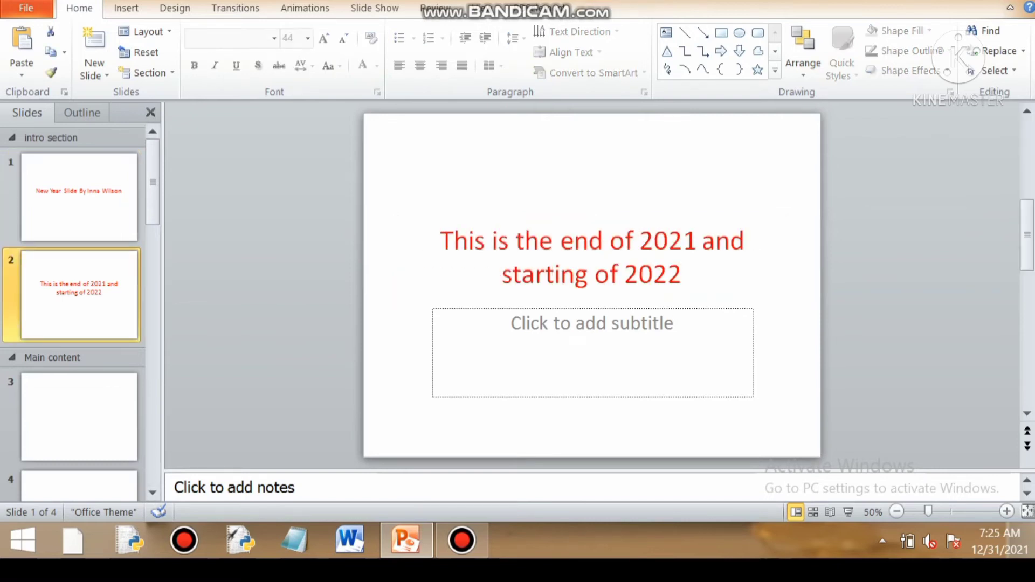
pyautogui.click(79, 197)
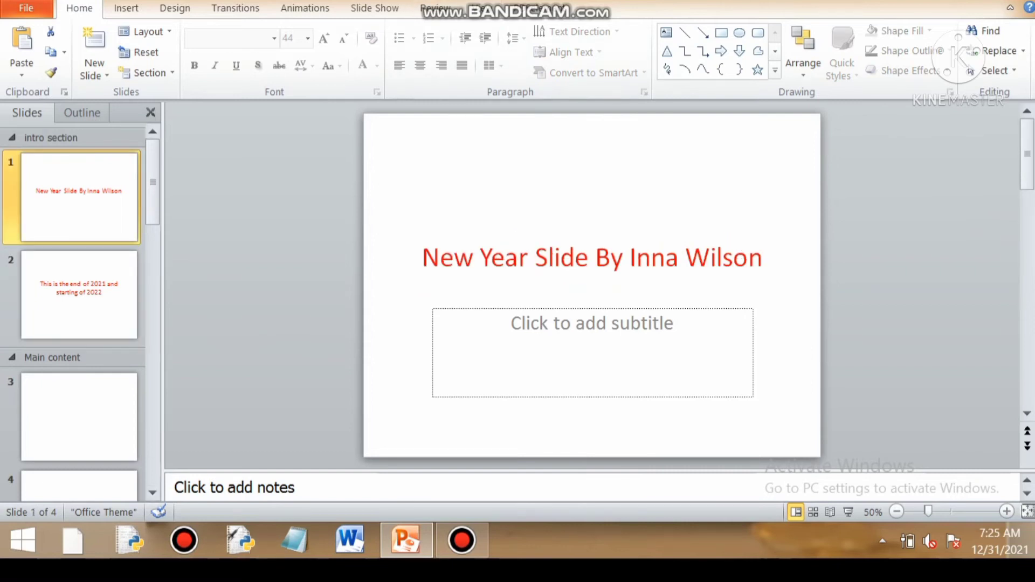
pyautogui.click(79, 294)
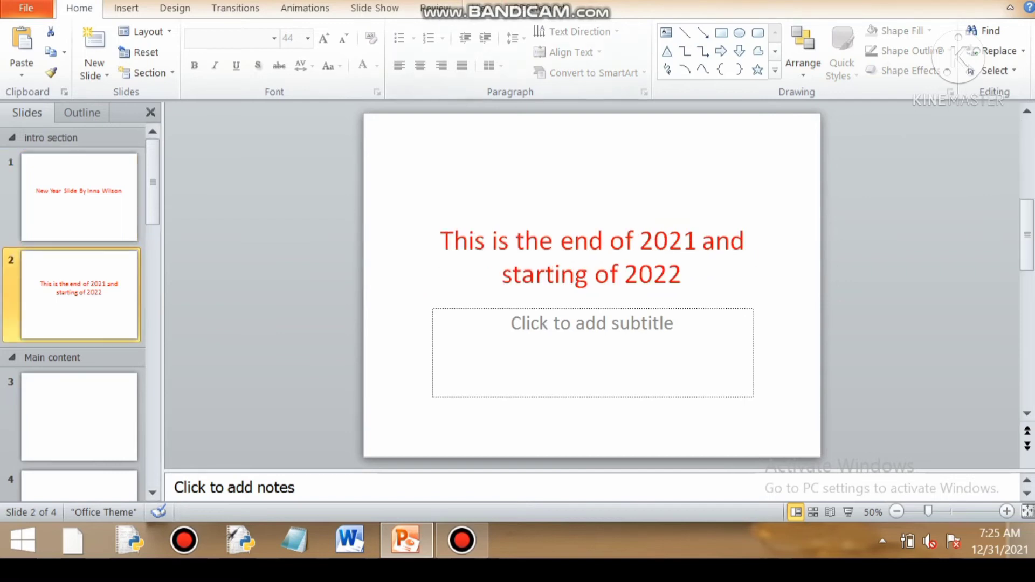
# - View slide 2 in Notes Page view and return to Normal view
pyautogui.click(472, 8)
pyautogui.click(98, 54)
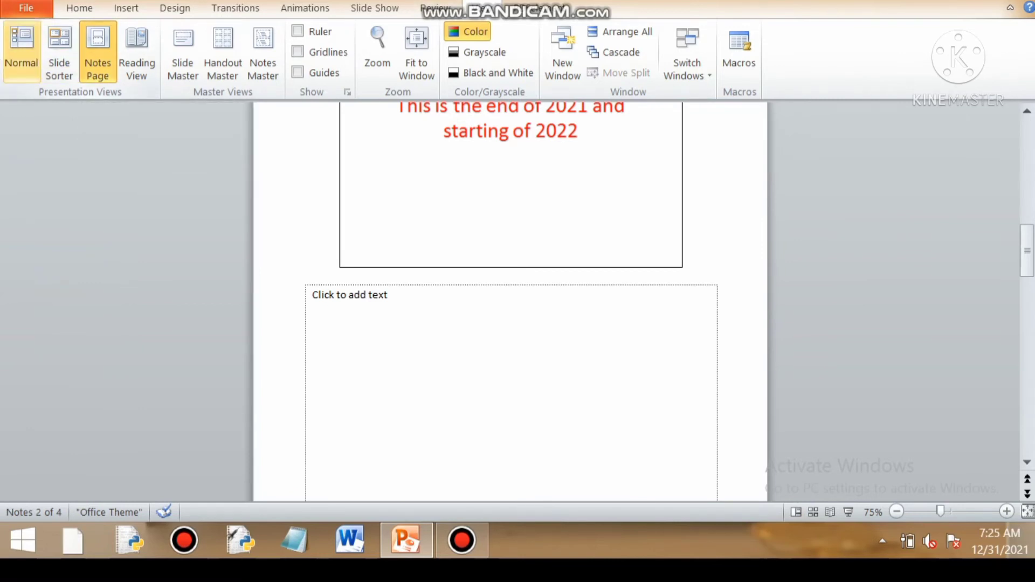
pyautogui.click(22, 54)
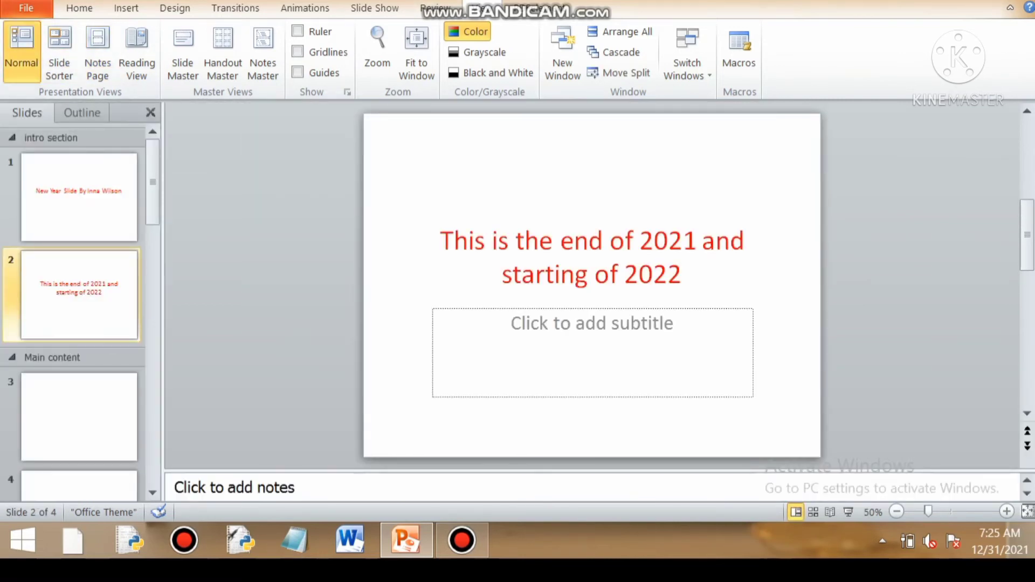
# - Add the speaker note "This has been prepared for IT practical" to slide 2 and go to slide 1
pyautogui.click(174, 487)
pyautogui.write('This hass ')
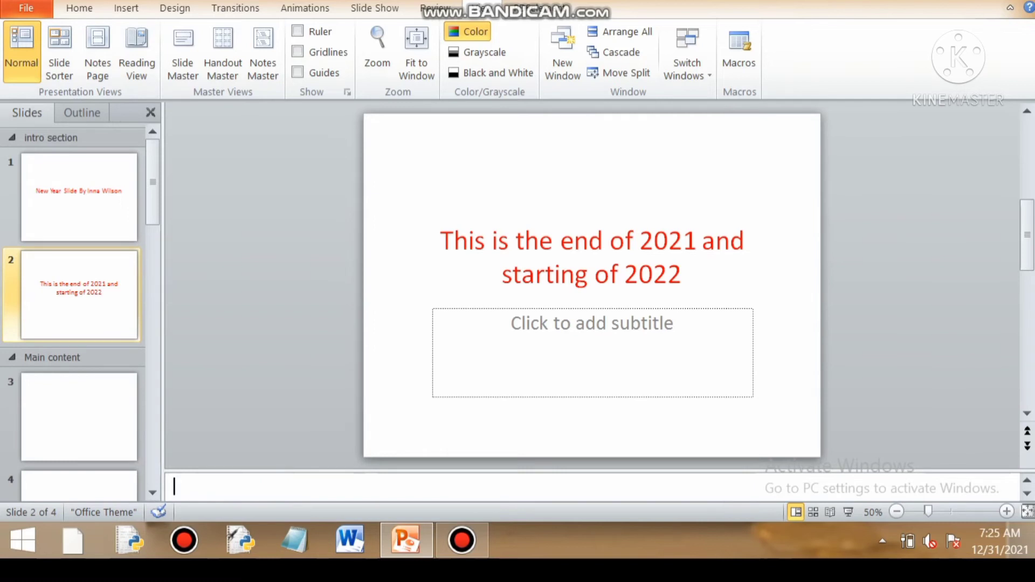
pyautogui.write('be')
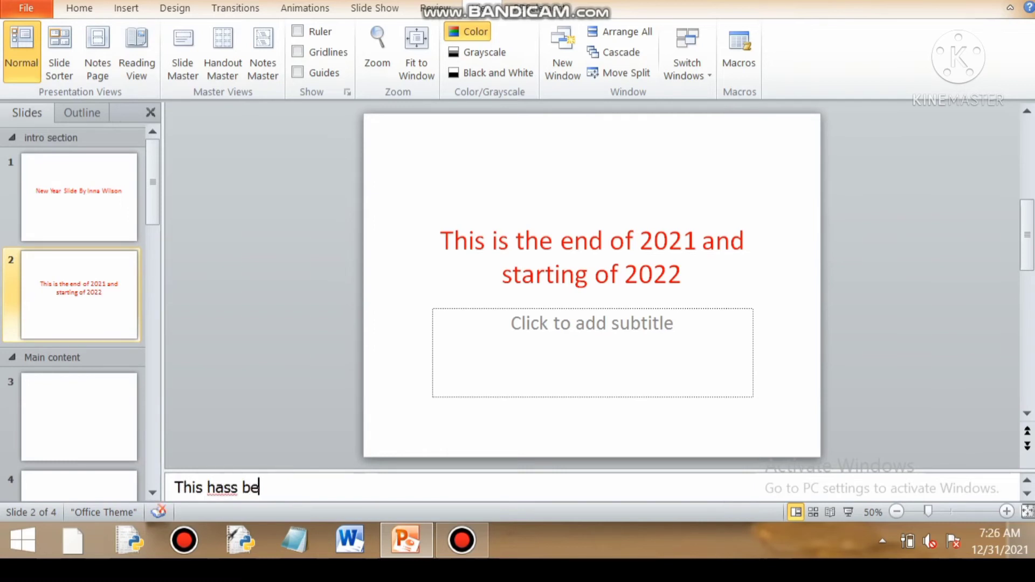
pyautogui.press('BackSpace')
pyautogui.press('BackSpace')
pyautogui.press('BackSpace')
pyautogui.press('BackSpace')
pyautogui.write('been prepared')
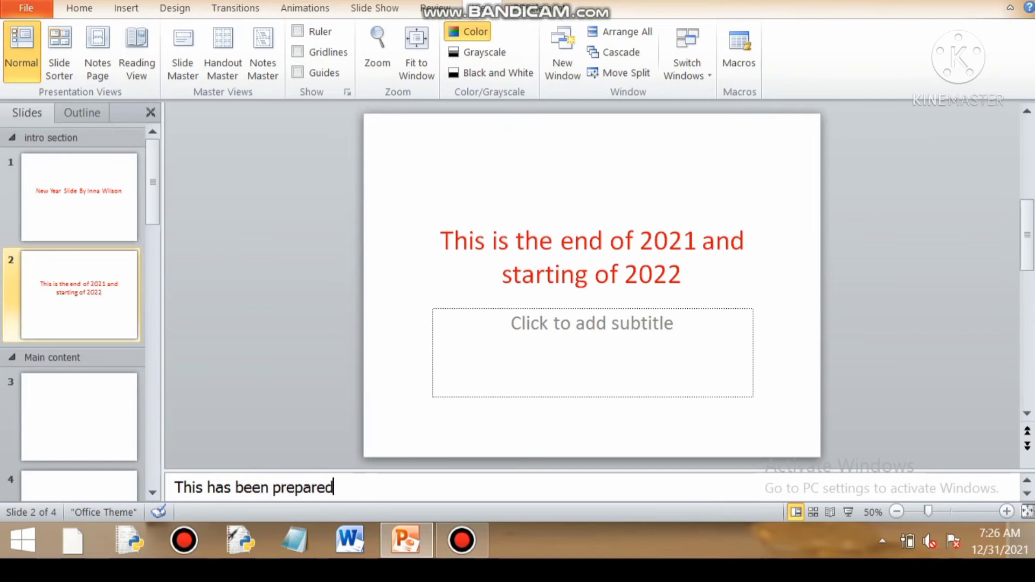
pyautogui.write(' for IT')
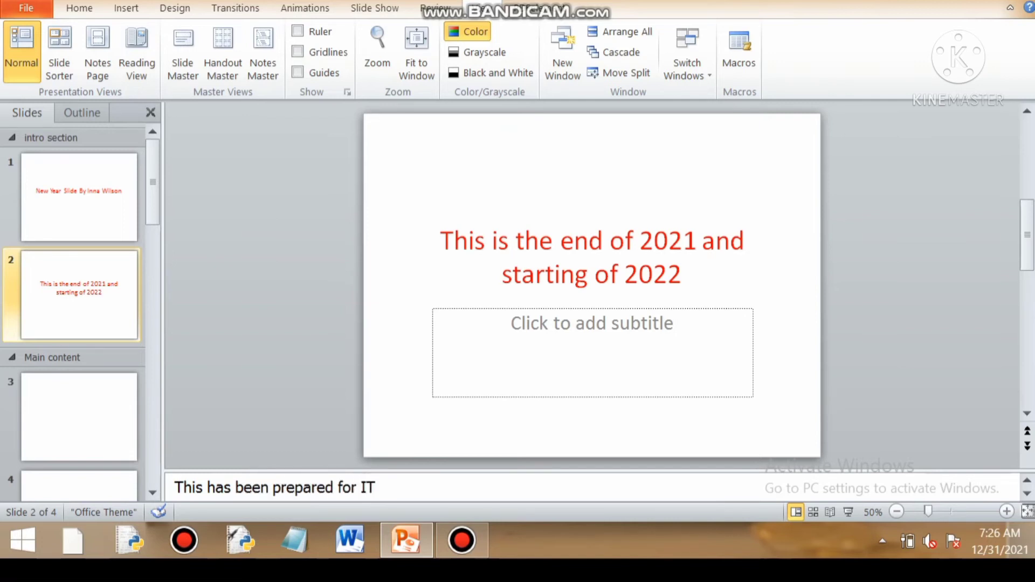
pyautogui.write(' practical')
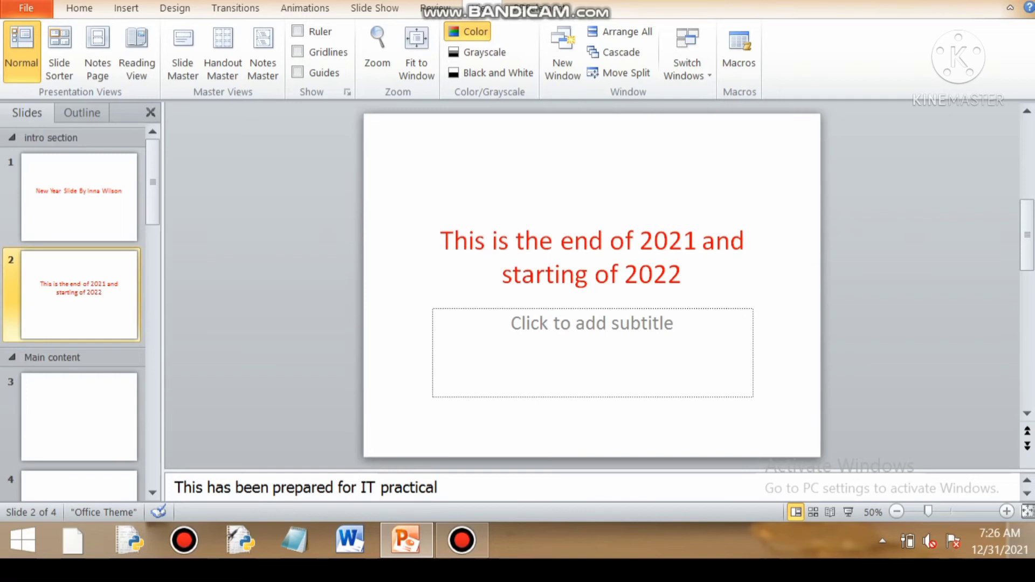
pyautogui.click(78, 197)
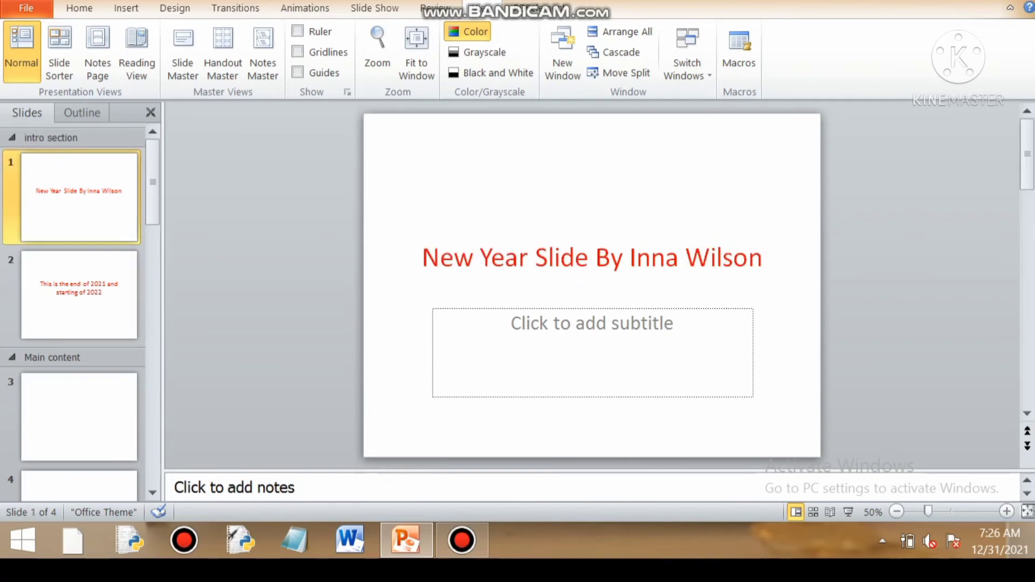
# - Copy the speaker note "This has been prepared for IT practical" from slide 2 into slide 1's notes
pyautogui.click(79, 294)
pyautogui.click(252, 488)
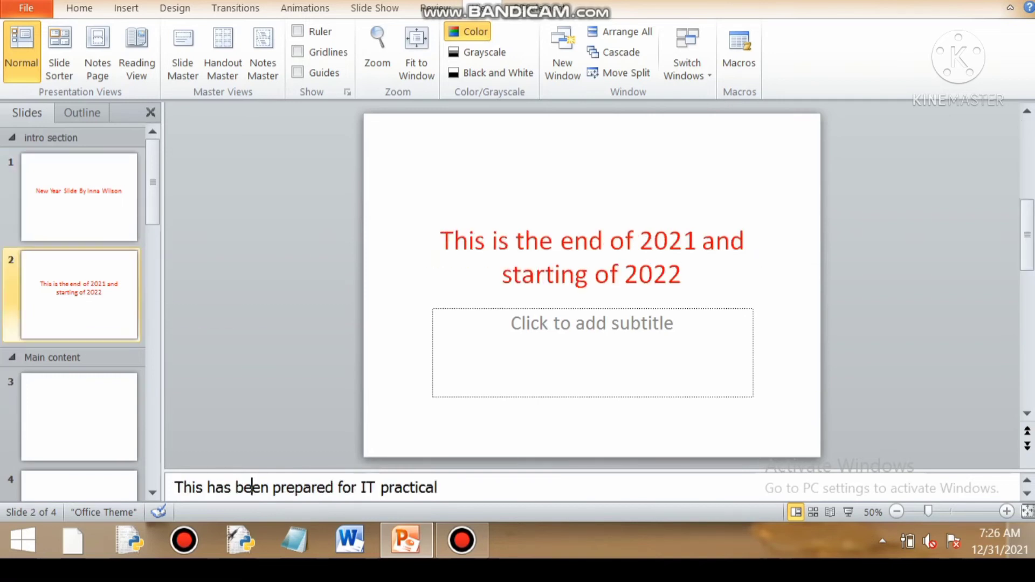
pyautogui.hotkey('ctrl', 'a')
pyautogui.hotkey('ctrl', 'c')
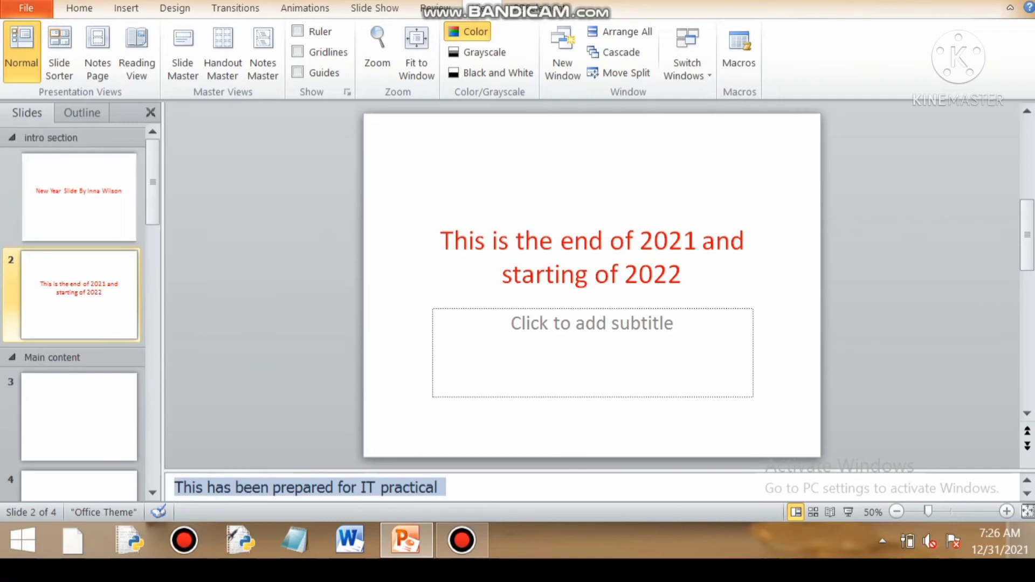
pyautogui.click(79, 197)
pyautogui.click(237, 487)
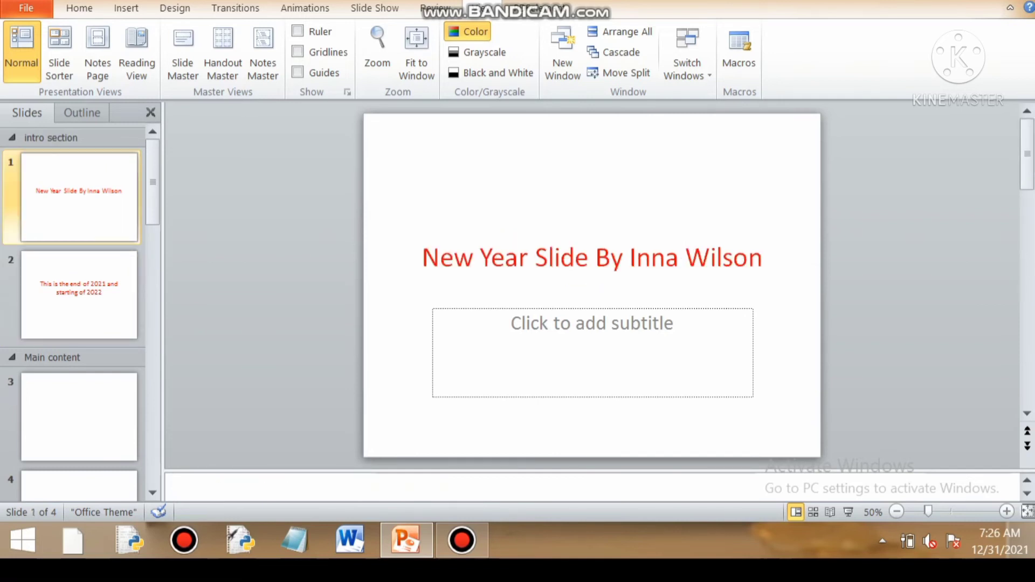
pyautogui.hotkey('ctrl', 'v')
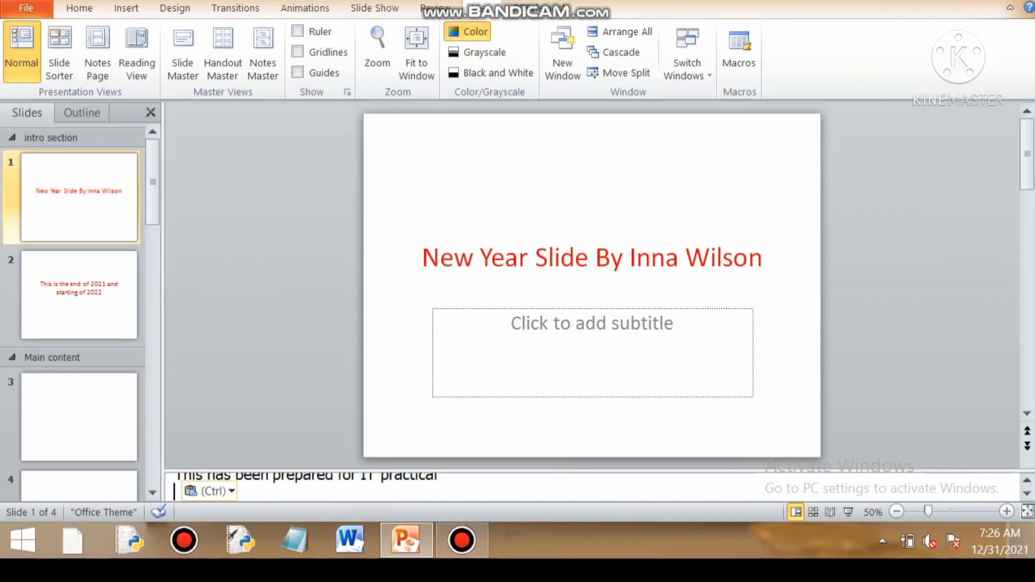
pyautogui.click(1027, 154)
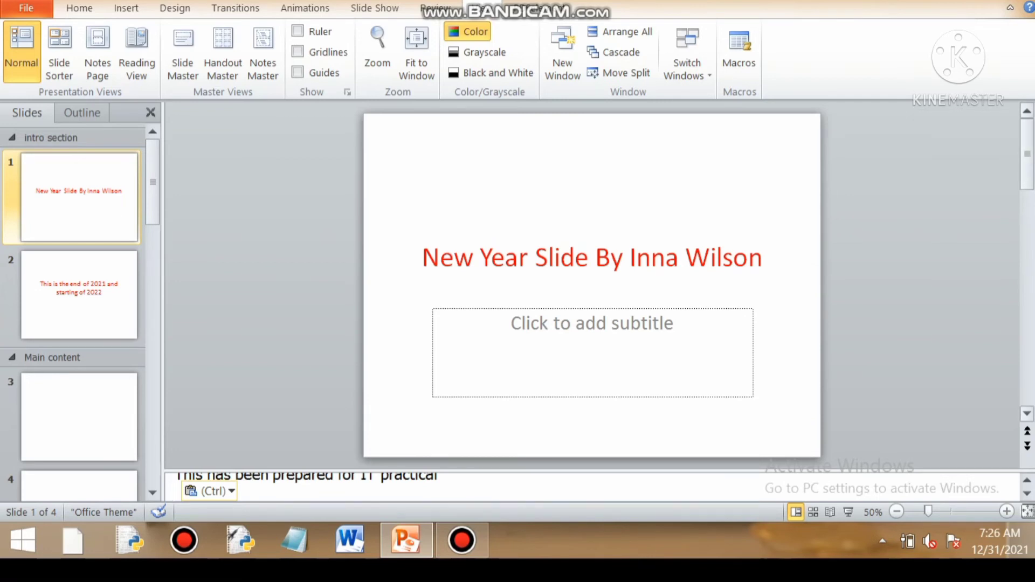
pyautogui.click(872, 513)
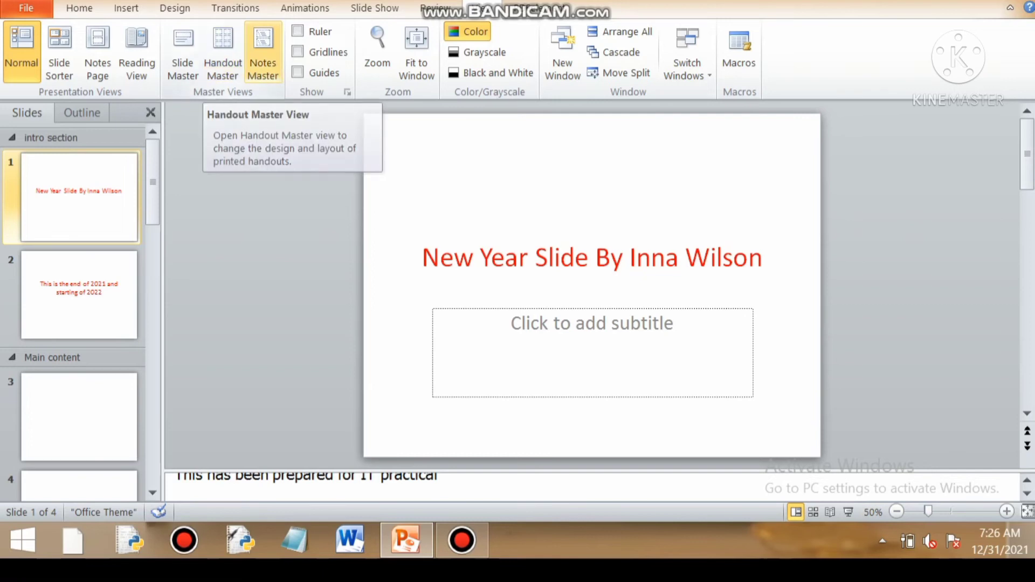
# - In Notes Master view, colour all levels of the notes body text standard green
pyautogui.click(262, 54)
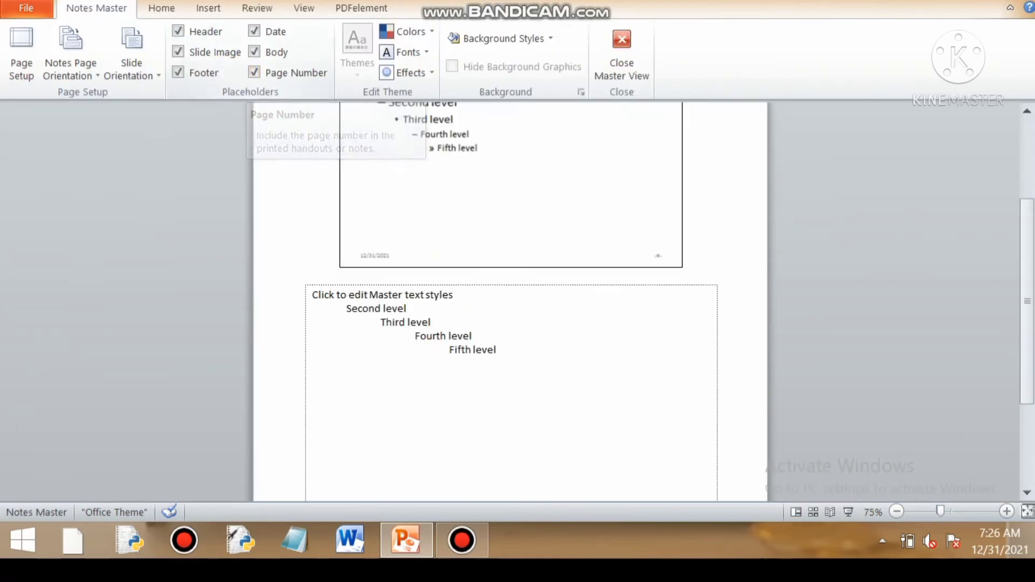
pyautogui.click(415, 336)
pyautogui.hotkey('ctrl', 'a')
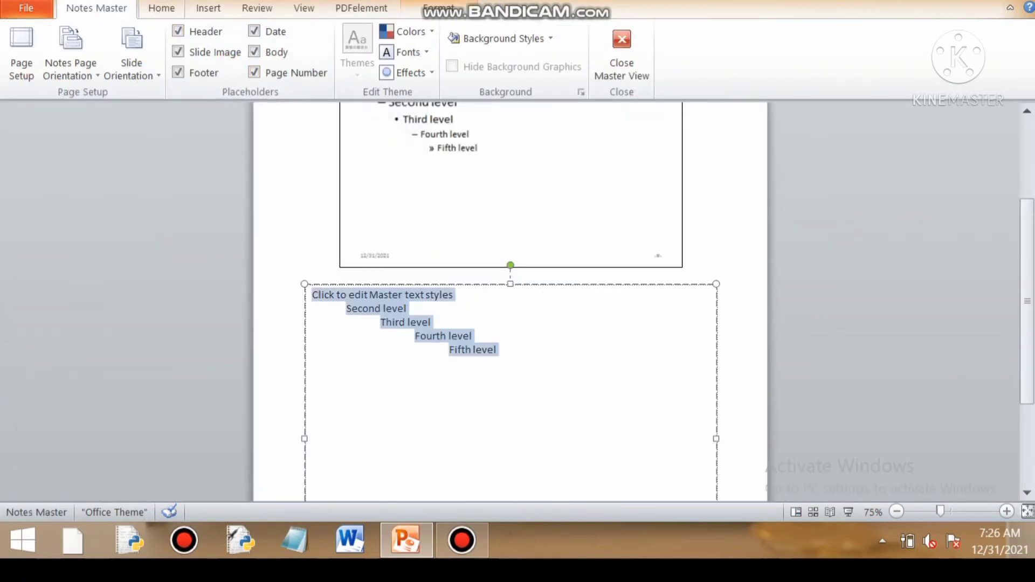
pyautogui.click(161, 7)
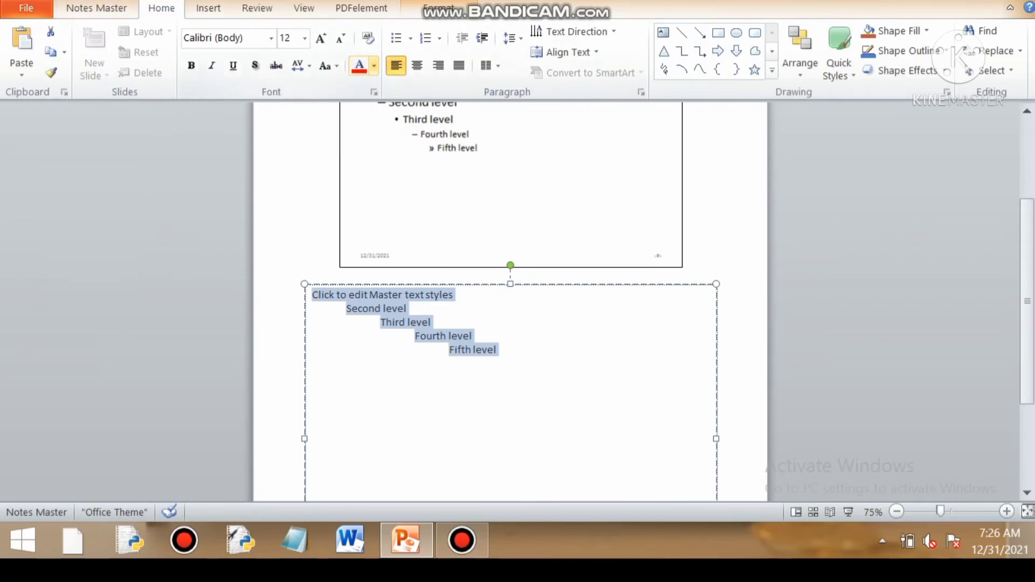
pyautogui.click(374, 66)
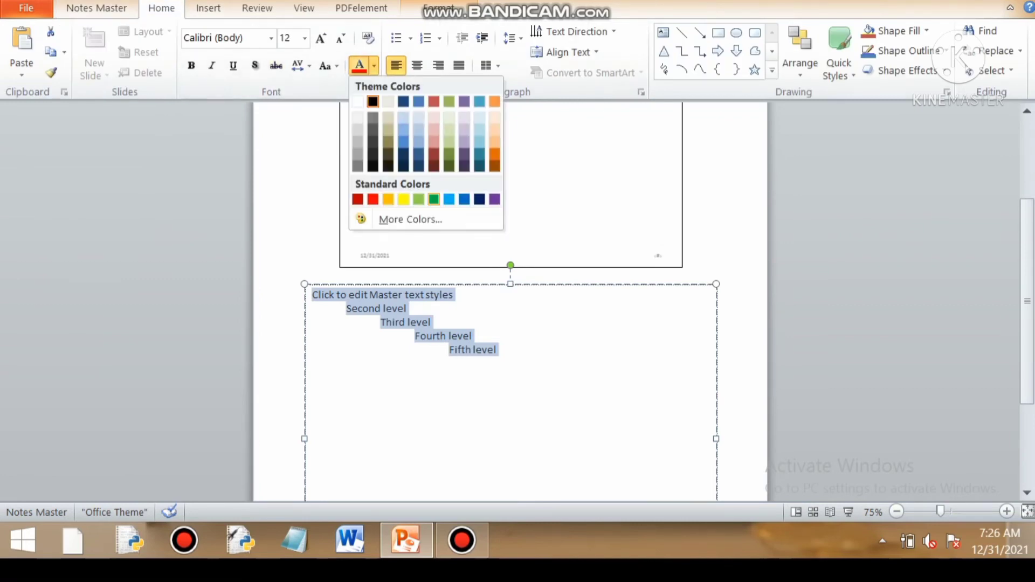
pyautogui.click(434, 199)
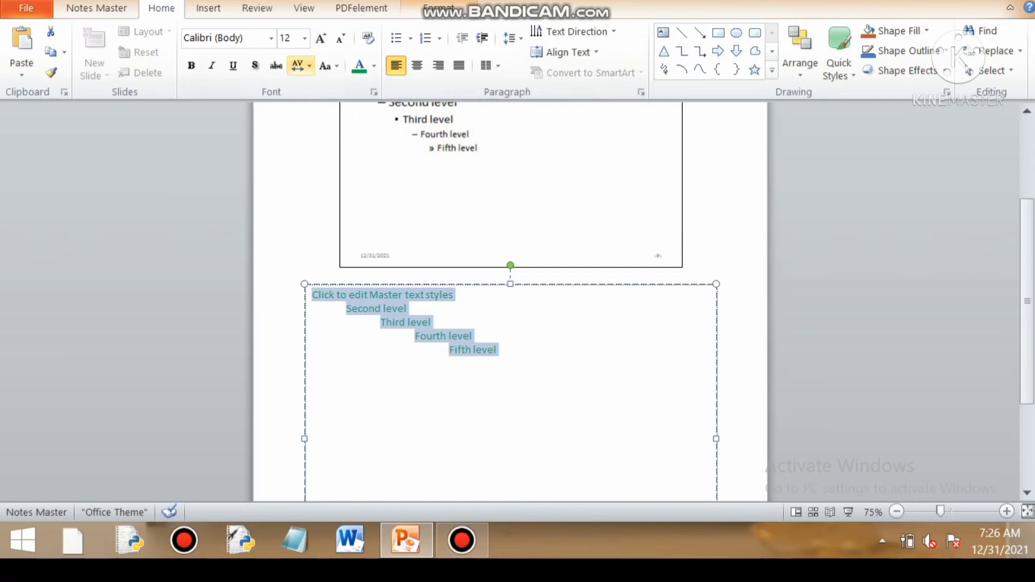
# - Try to set the Notes Master body text size to 20 and return to Normal view
pyautogui.click(305, 38)
pyautogui.write('20')
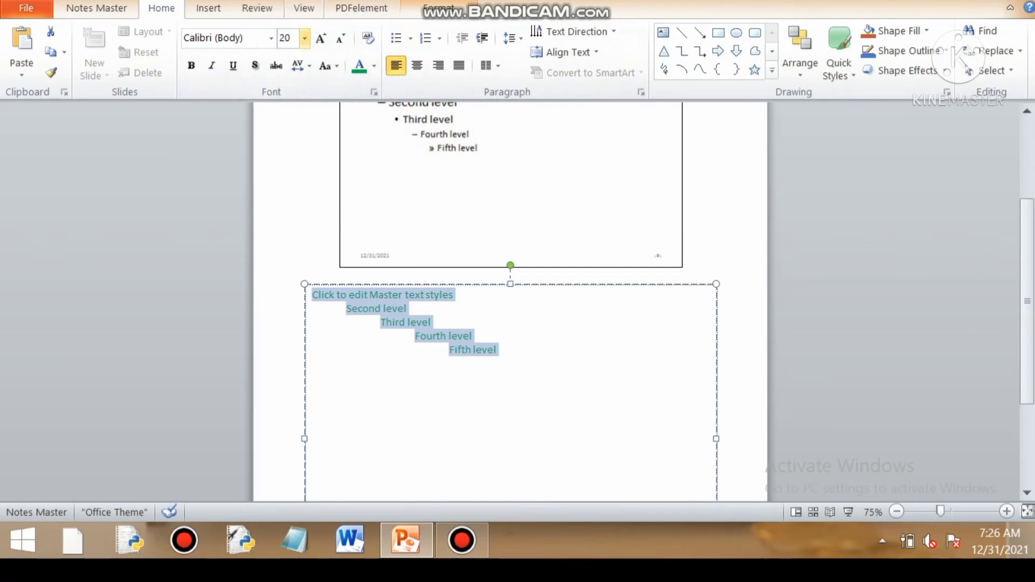
pyautogui.click(303, 8)
pyautogui.click(21, 51)
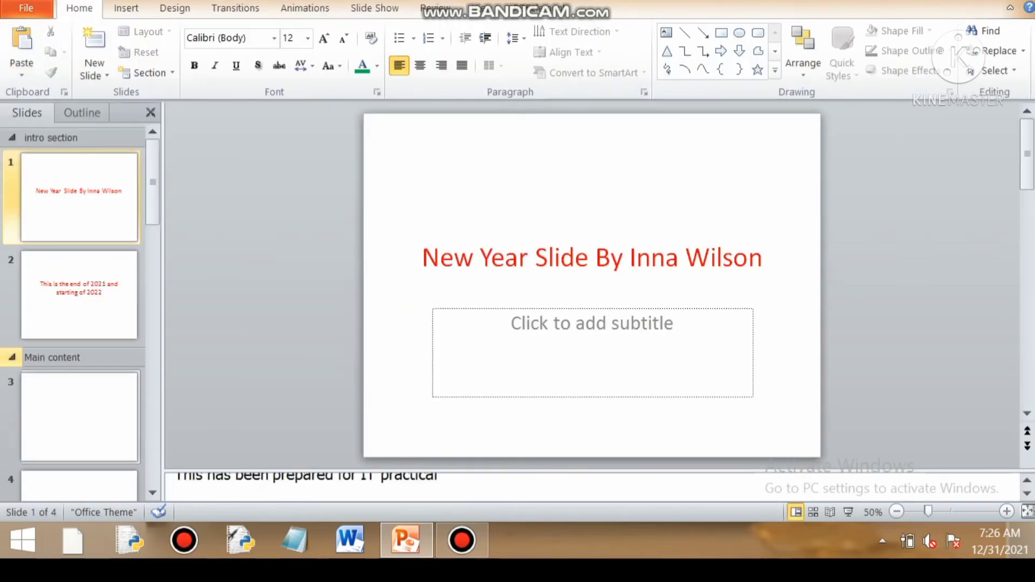
# - Go to slide 2 and set the presentation's print layout to Notes Pages
pyautogui.click(79, 294)
pyautogui.click(342, 487)
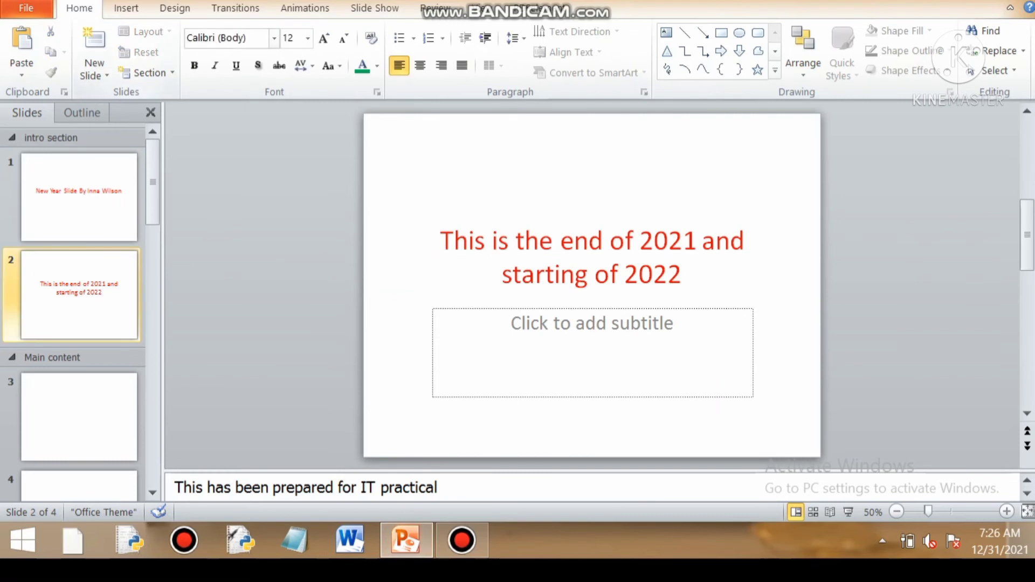
pyautogui.click(27, 7)
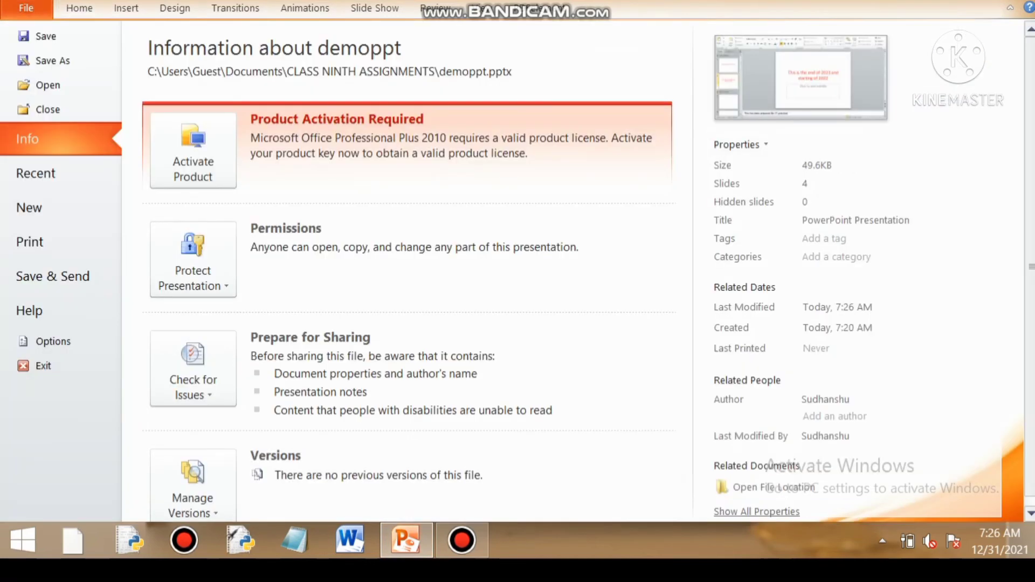
pyautogui.click(30, 241)
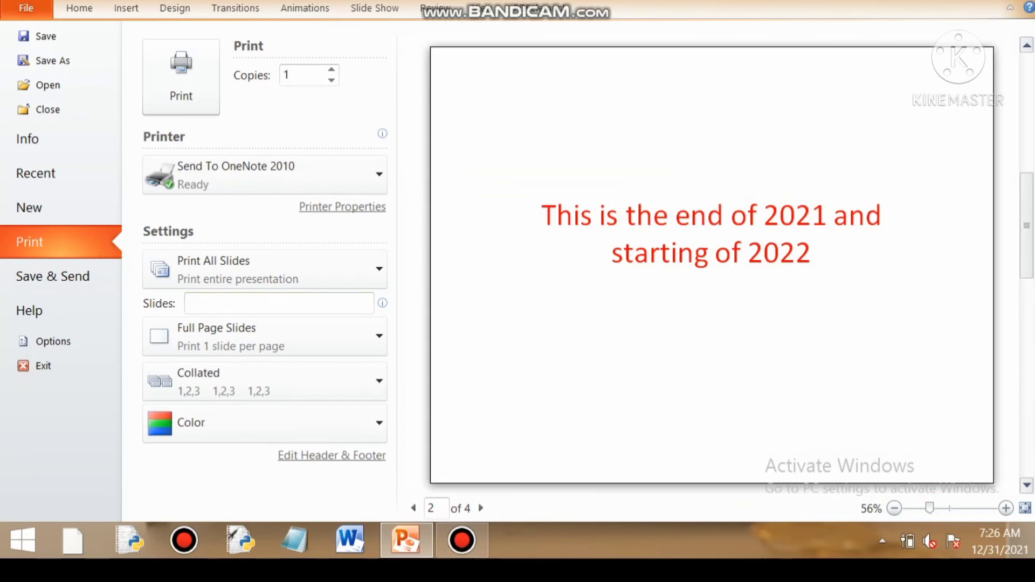
pyautogui.click(264, 269)
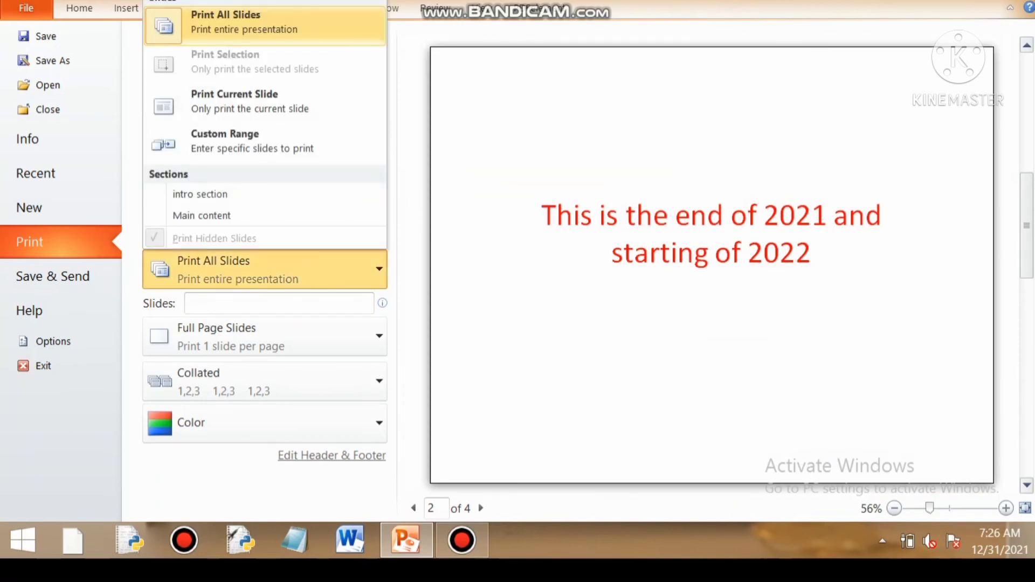
pyautogui.click(265, 336)
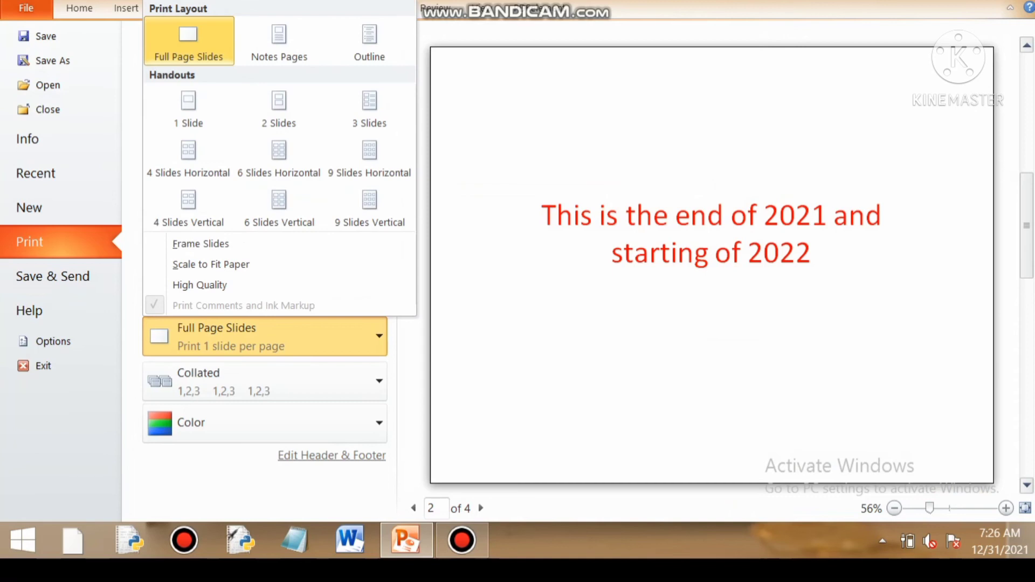
pyautogui.click(279, 40)
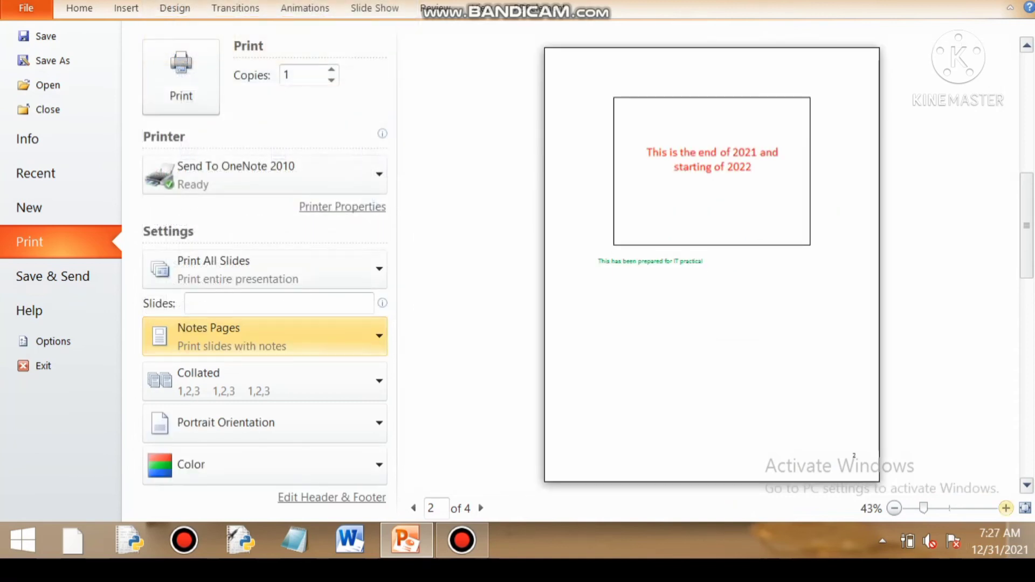
# - Examine slide 2's note text colour in the Notes Pages print preview and leave the print settings
pyautogui.click(1005, 508)
pyautogui.click(1005, 508)
pyautogui.click(1006, 508)
pyautogui.click(1006, 508)
pyautogui.click(1006, 508)
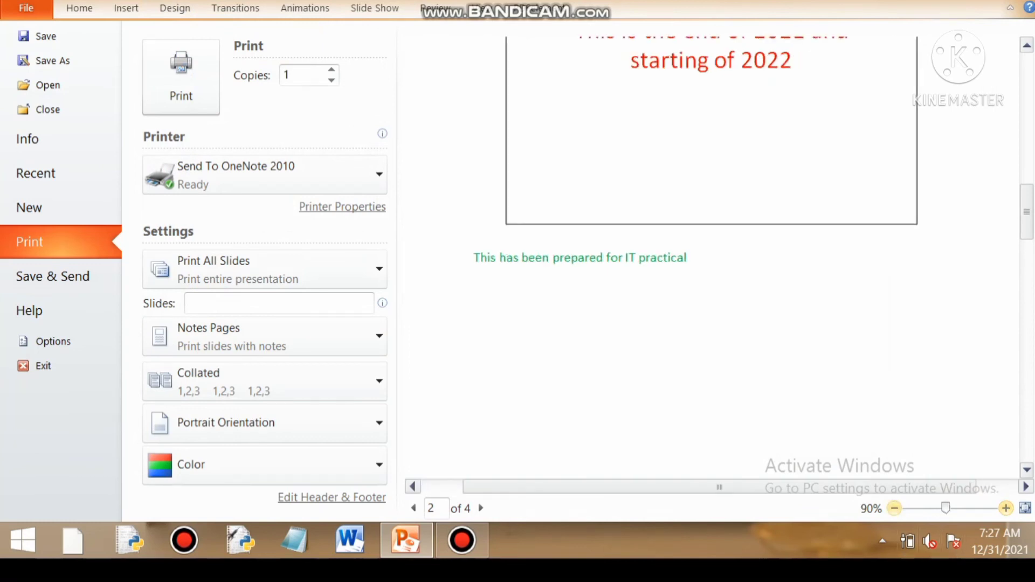
pyautogui.click(894, 508)
pyautogui.click(894, 508)
pyautogui.click(895, 508)
pyautogui.click(895, 508)
pyautogui.click(894, 507)
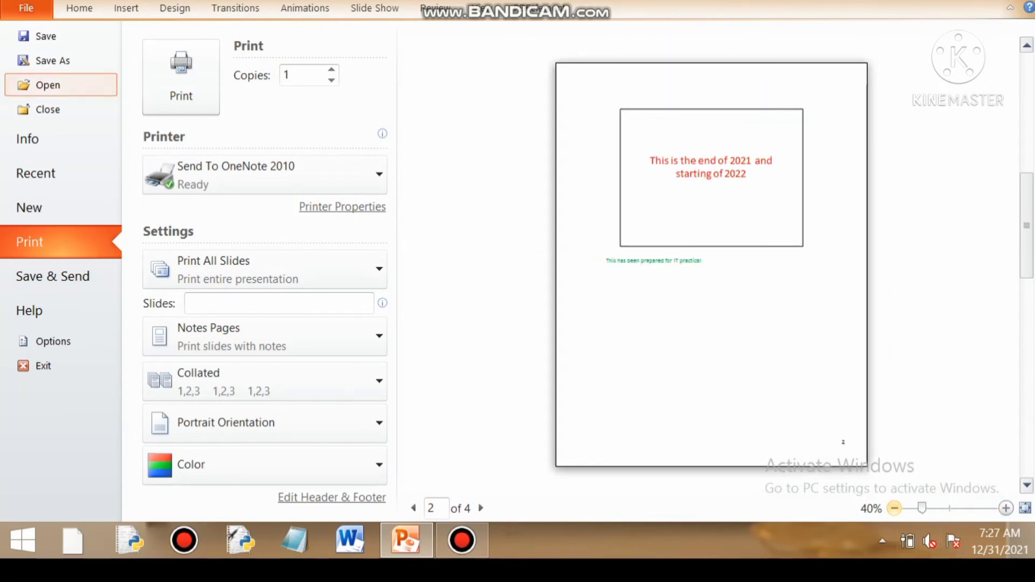
pyautogui.click(26, 8)
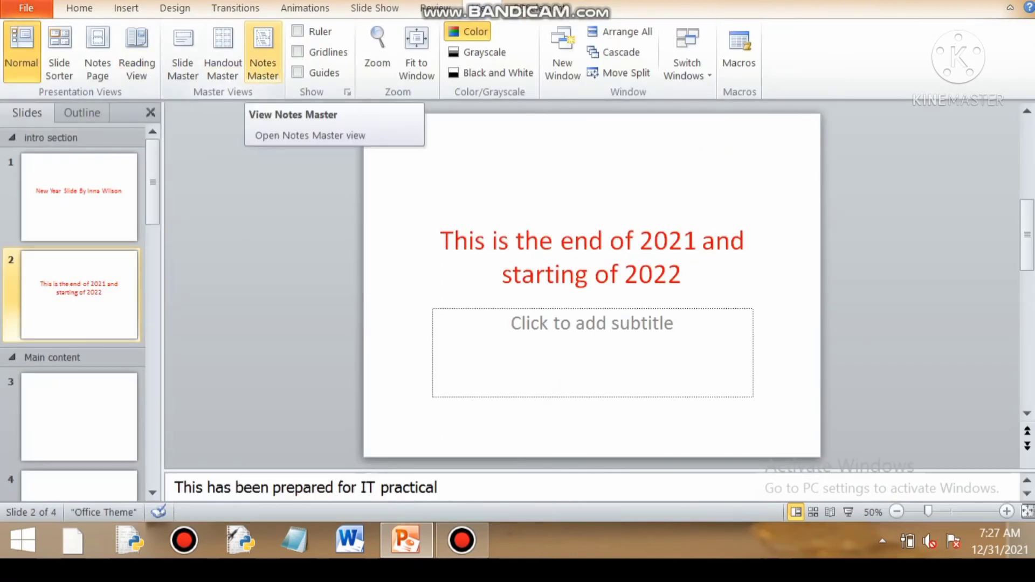
# - In Handout Master view, enter "2021" as the page header text
pyautogui.click(223, 54)
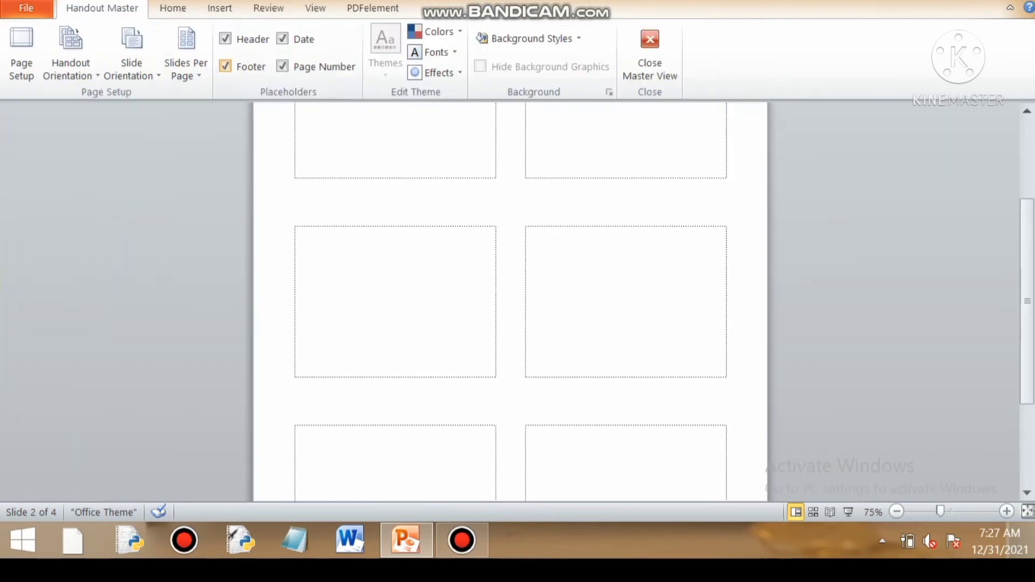
pyautogui.moveTo(1027, 301); pyautogui.dragTo(1027, 220)
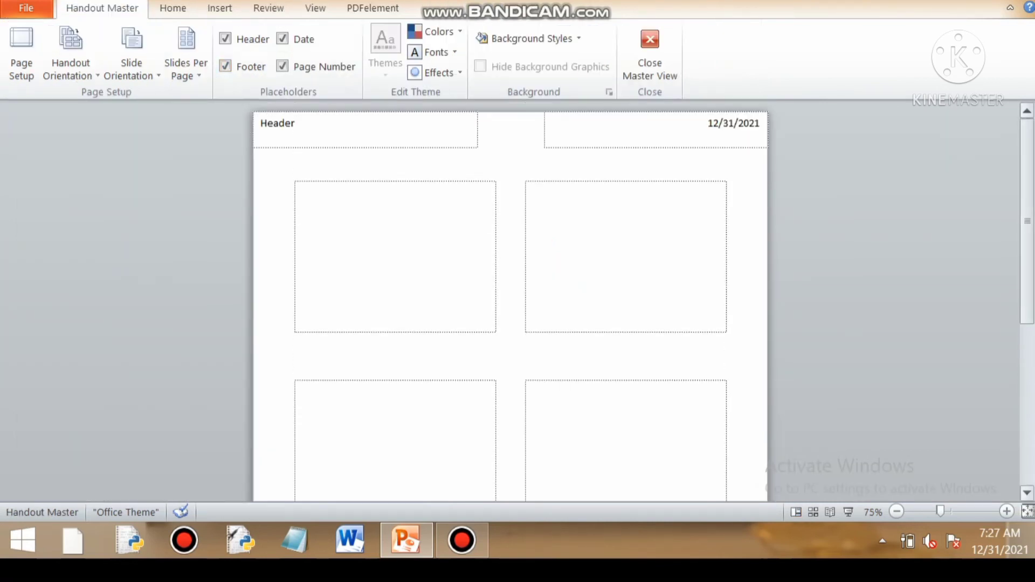
pyautogui.click(277, 123)
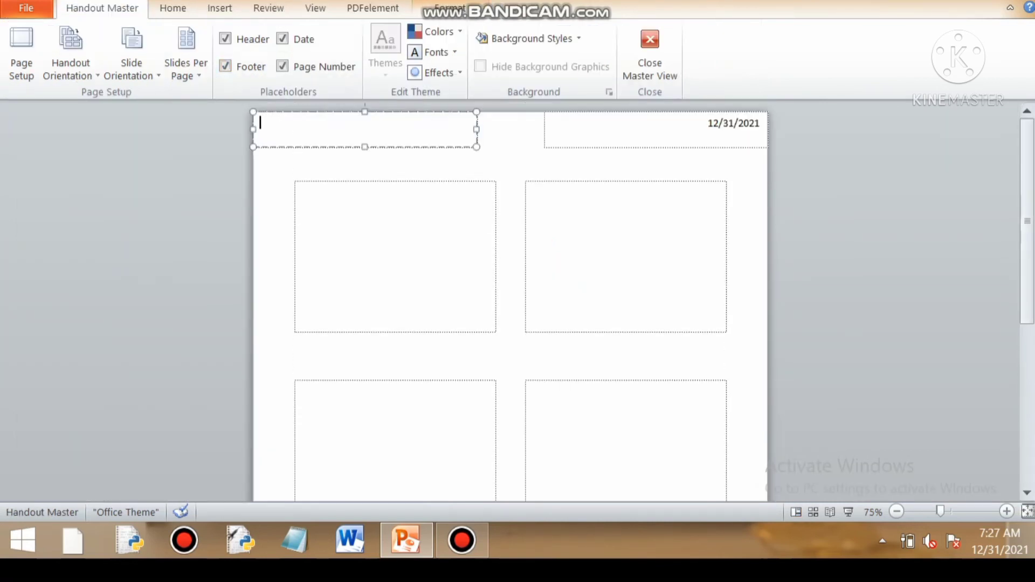
pyautogui.write('2021')
pyautogui.click(315, 8)
# - Set the print layout to handouts with 2 slides per page
pyautogui.click(26, 8)
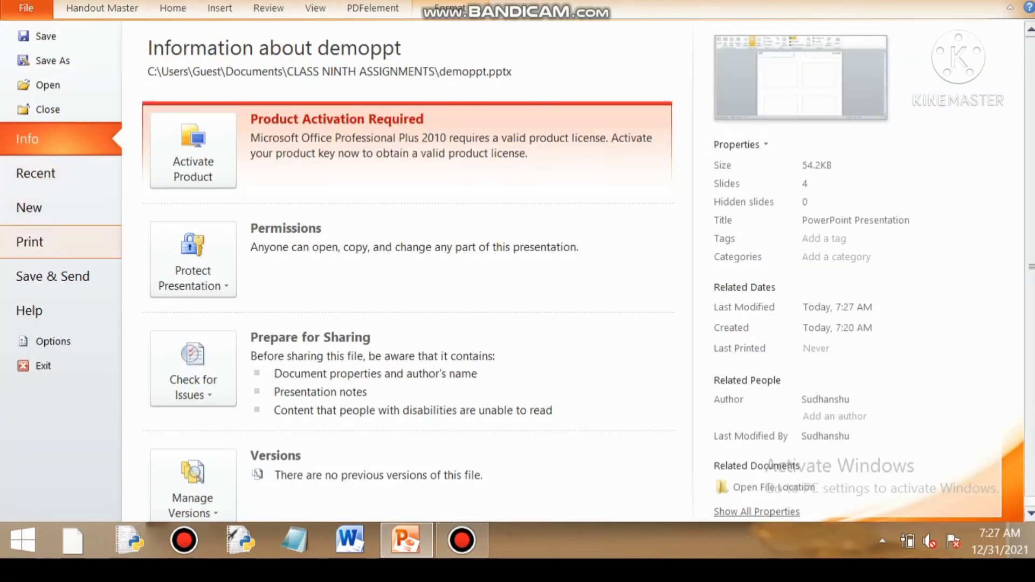
pyautogui.click(30, 242)
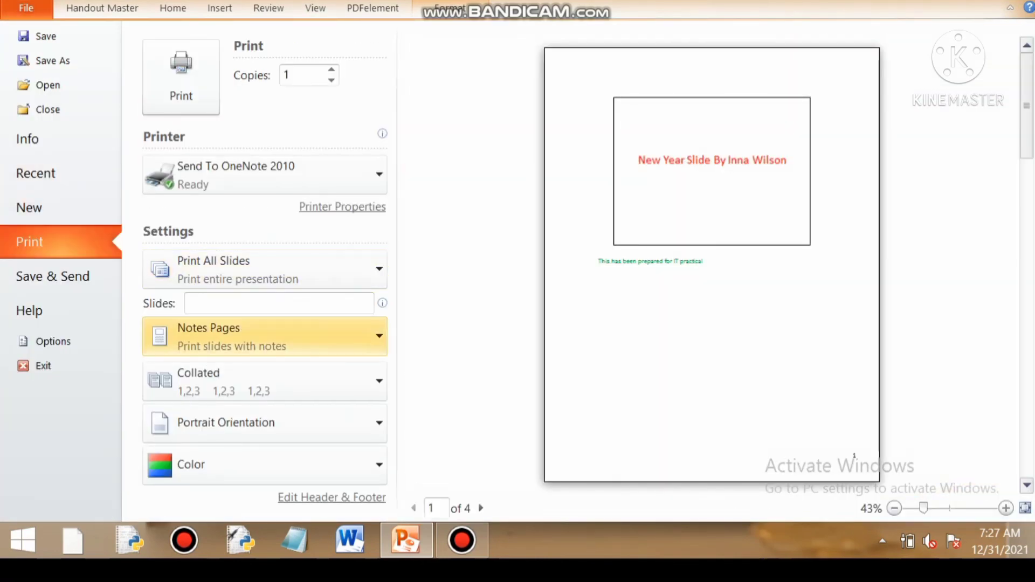
pyautogui.click(243, 337)
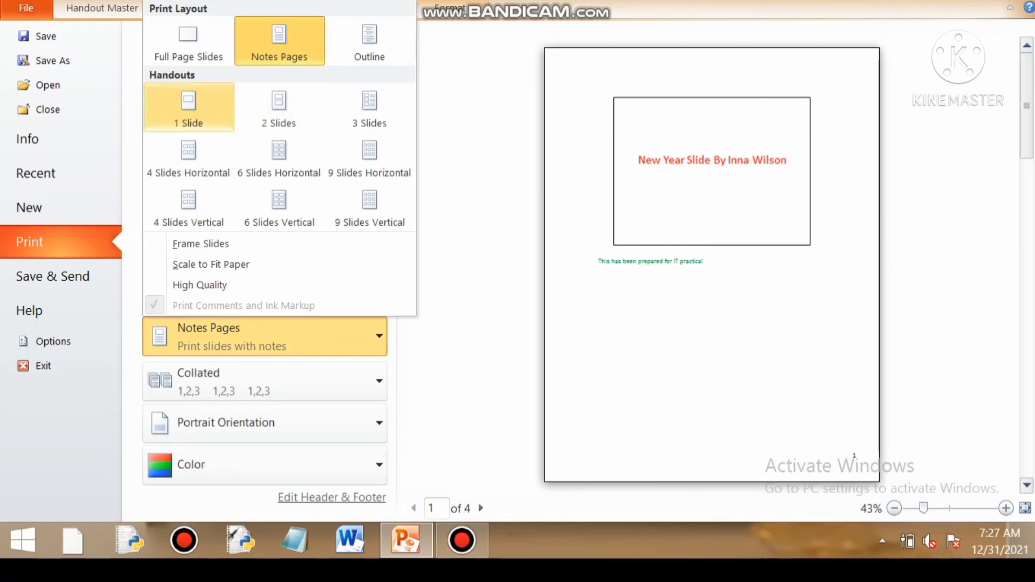
pyautogui.click(279, 107)
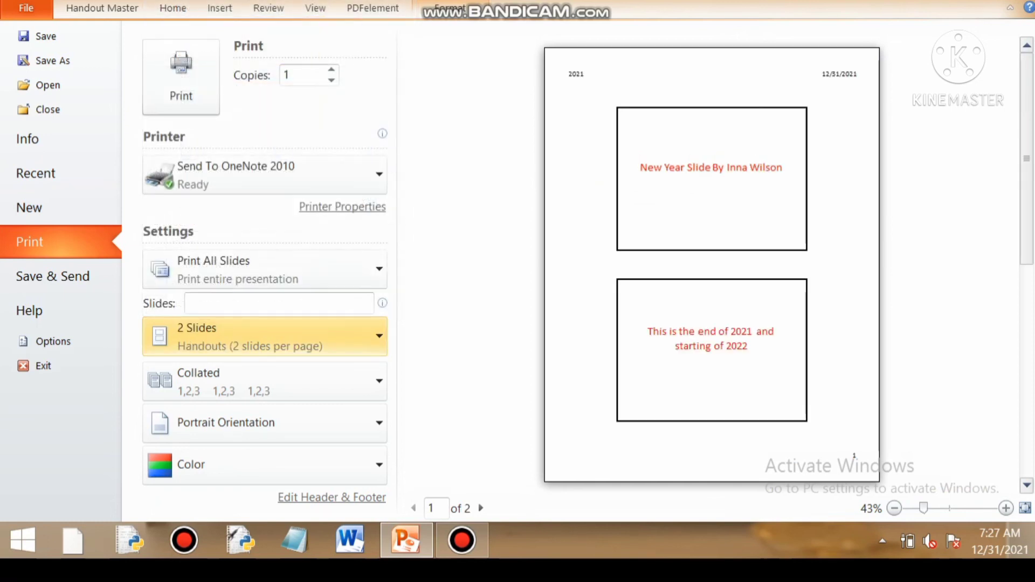
# - Examine the header and date in the handout print preview and return to Normal view
pyautogui.click(1006, 508)
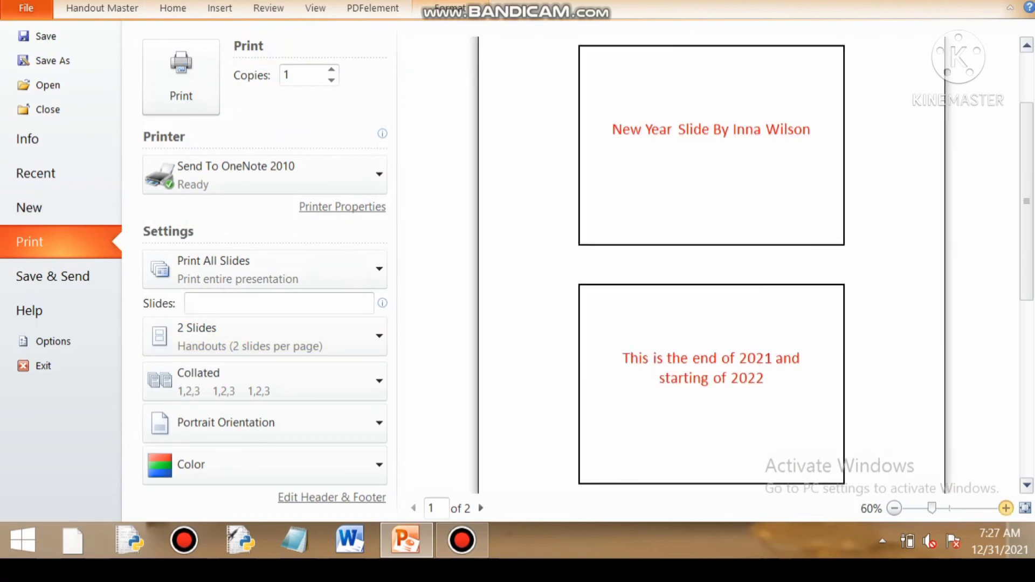
pyautogui.scroll(3, 712, 264)
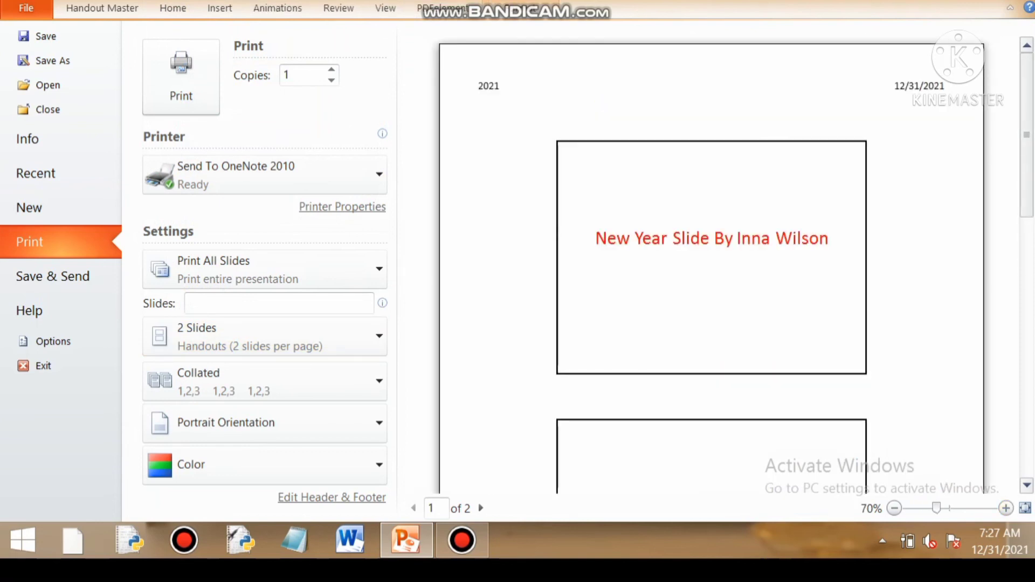
pyautogui.click(385, 8)
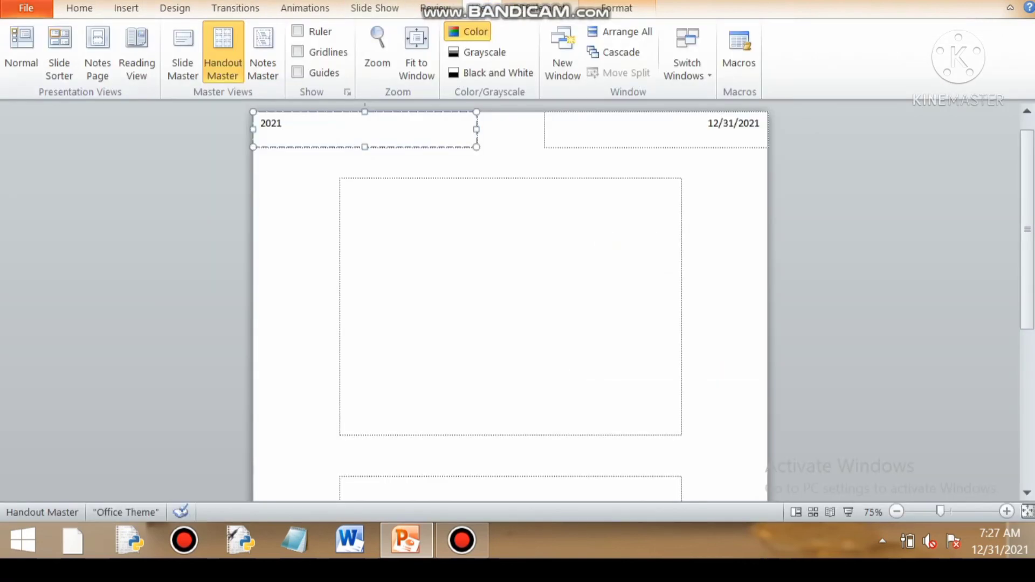
pyautogui.click(21, 51)
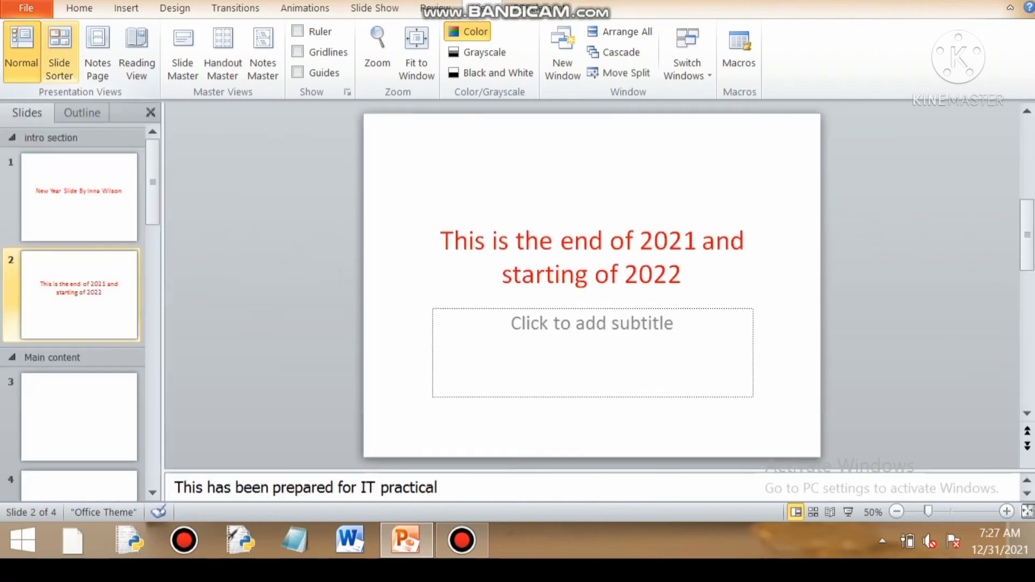
# - View the slides in Slide Sorter and show slide 2's note in Notes Page view
pyautogui.click(59, 51)
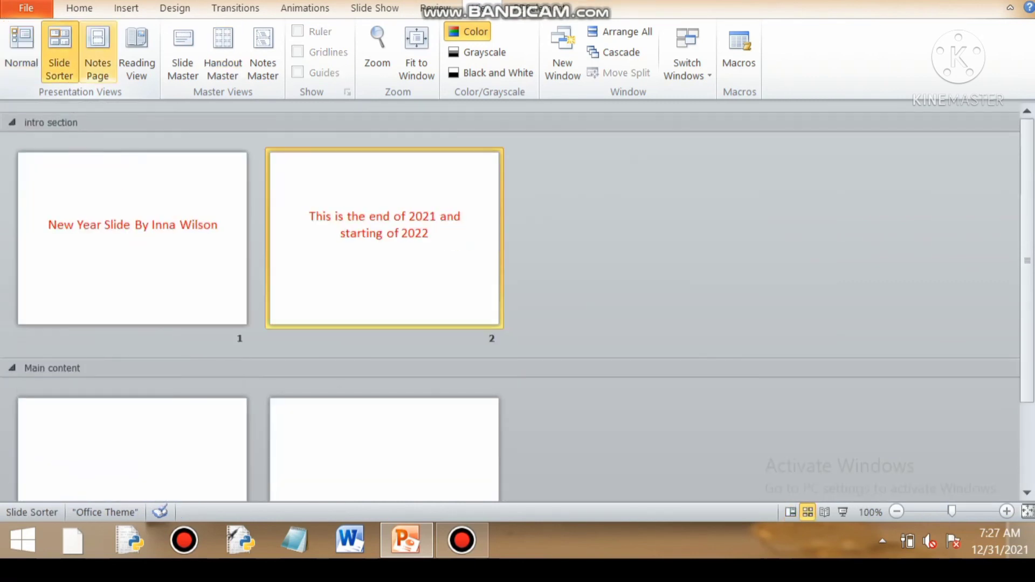
pyautogui.click(97, 51)
pyautogui.click(438, 448)
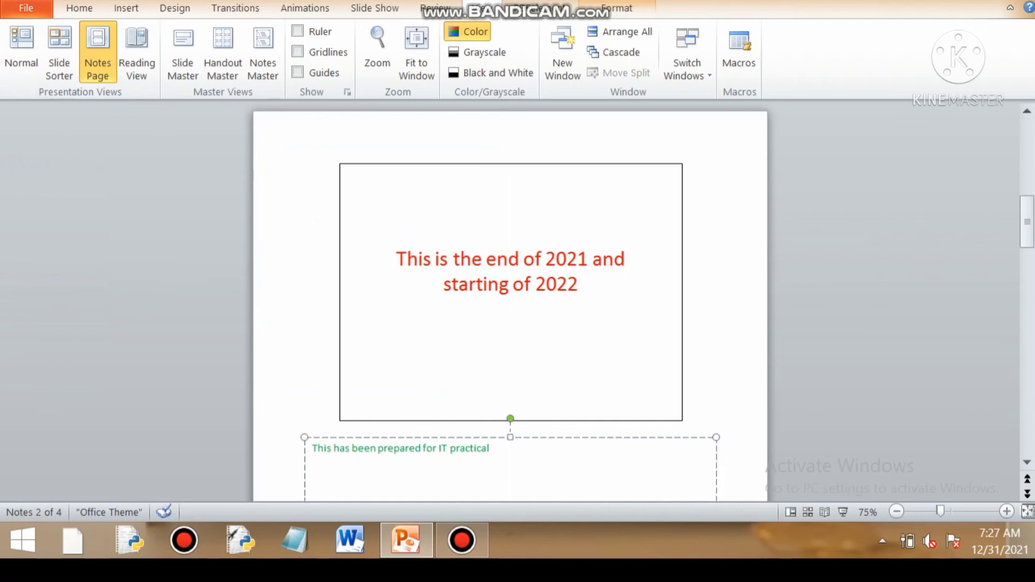
# - Show the presentation in Reading View and end the show from its first slide
pyautogui.click(136, 51)
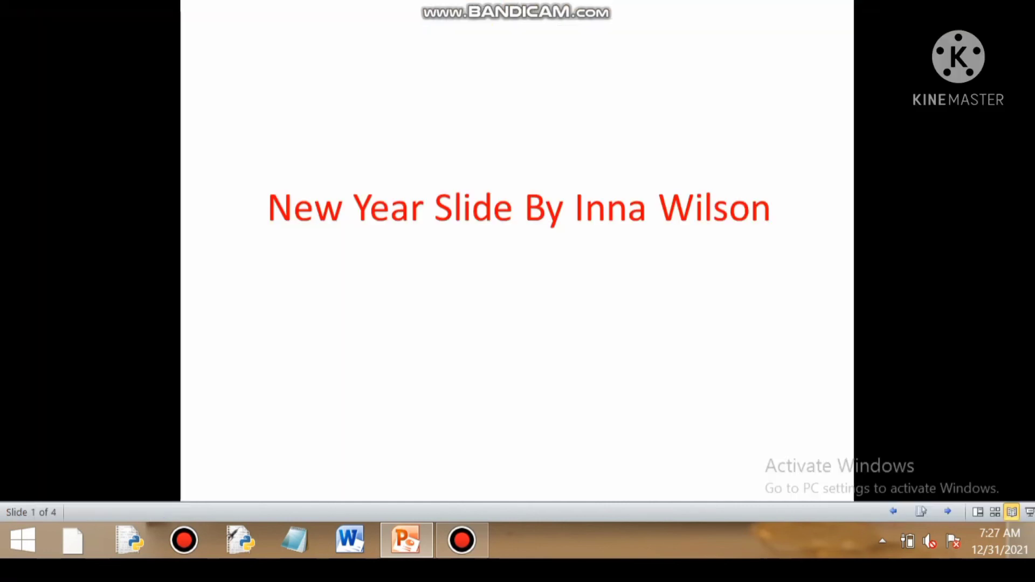
pyautogui.rightClick(612, 127)
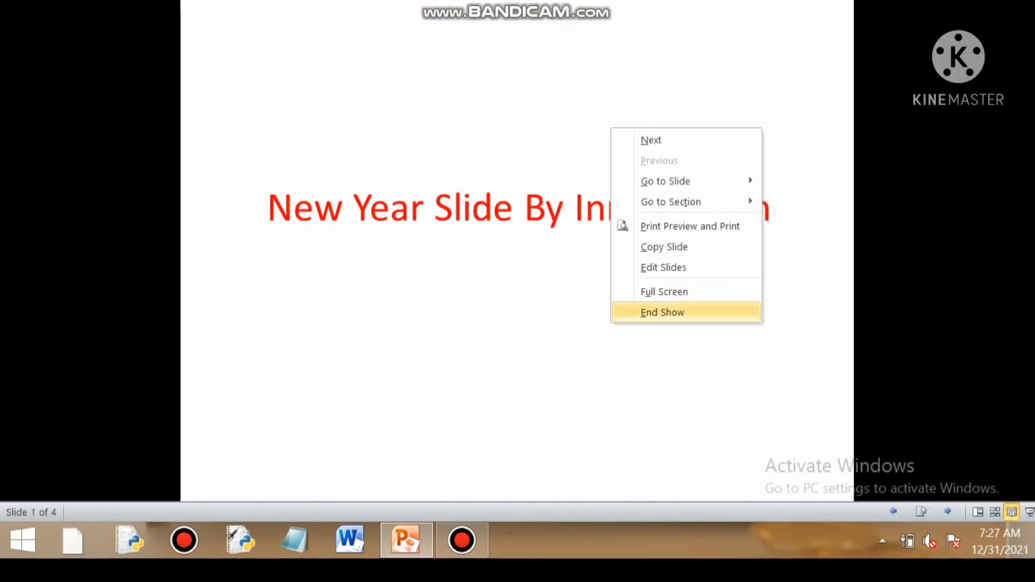
pyautogui.click(647, 312)
# - View the Slide Master, the Handout Master and the Notes Master in turn
pyautogui.click(183, 51)
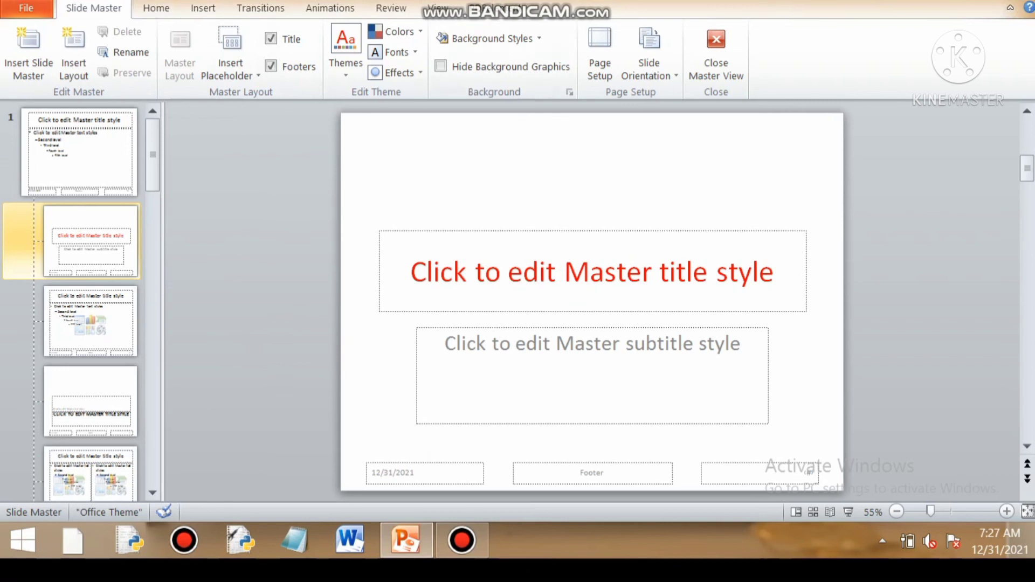
pyautogui.click(438, 8)
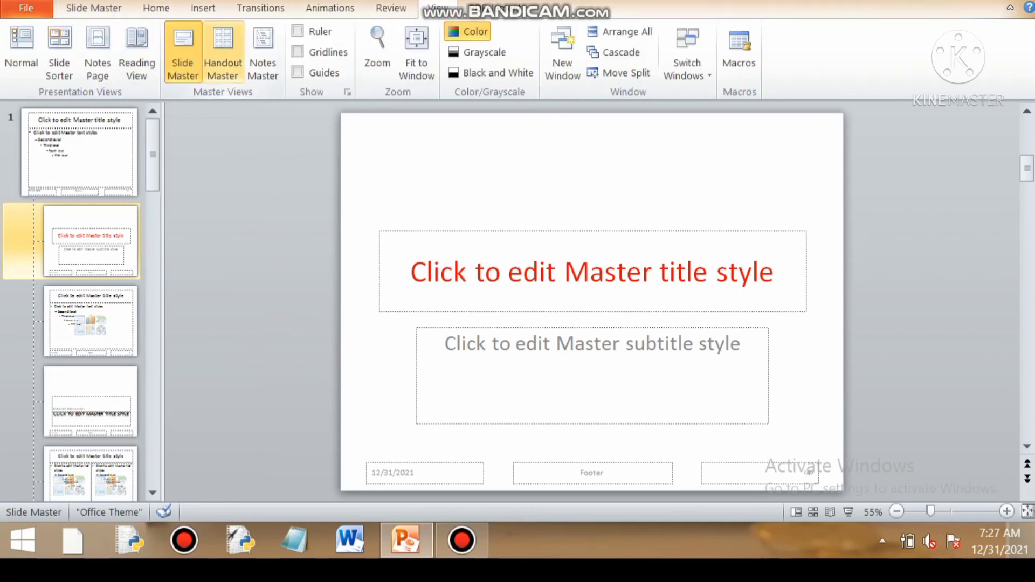
pyautogui.click(222, 45)
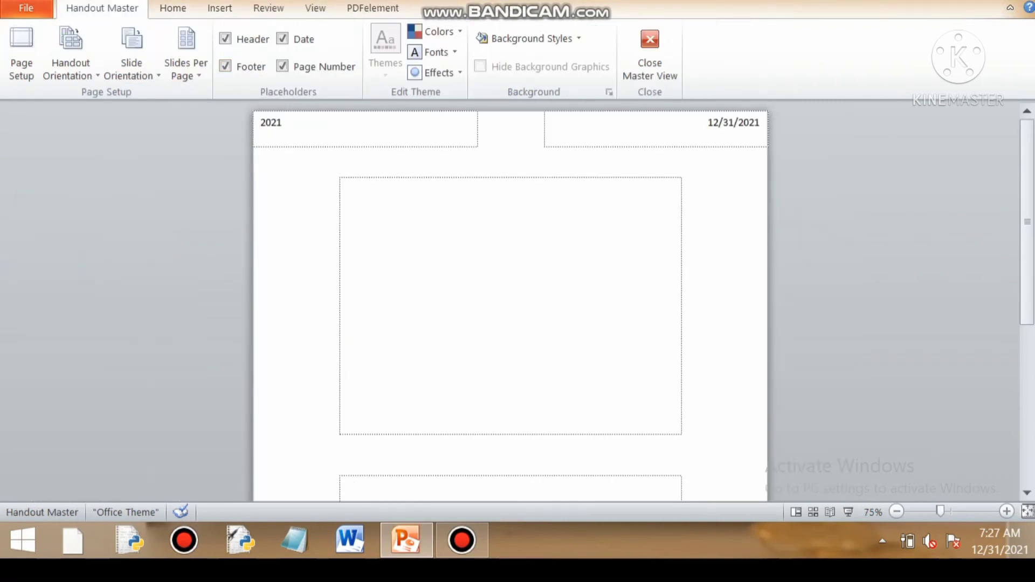
pyautogui.click(315, 8)
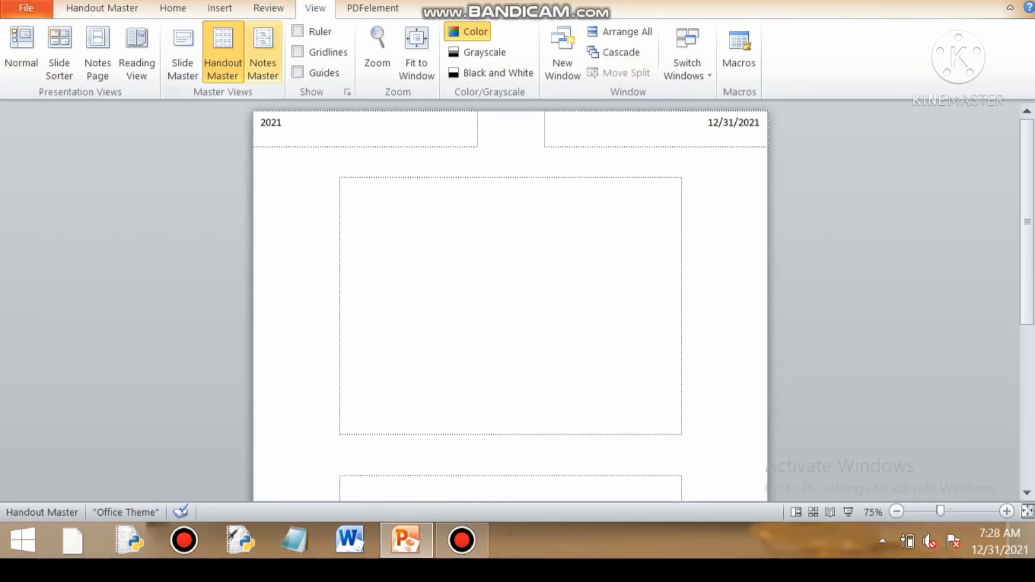
pyautogui.click(263, 51)
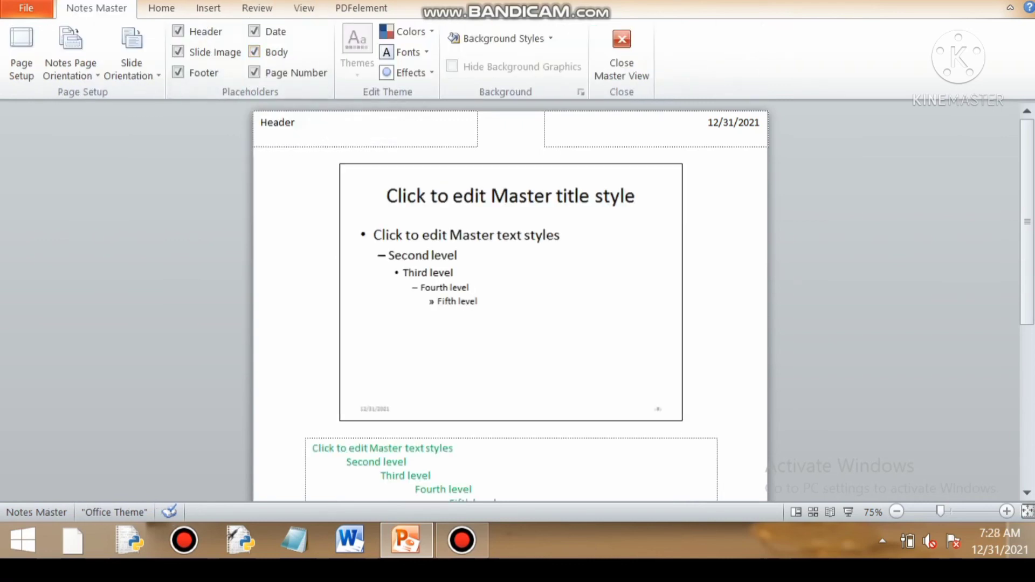